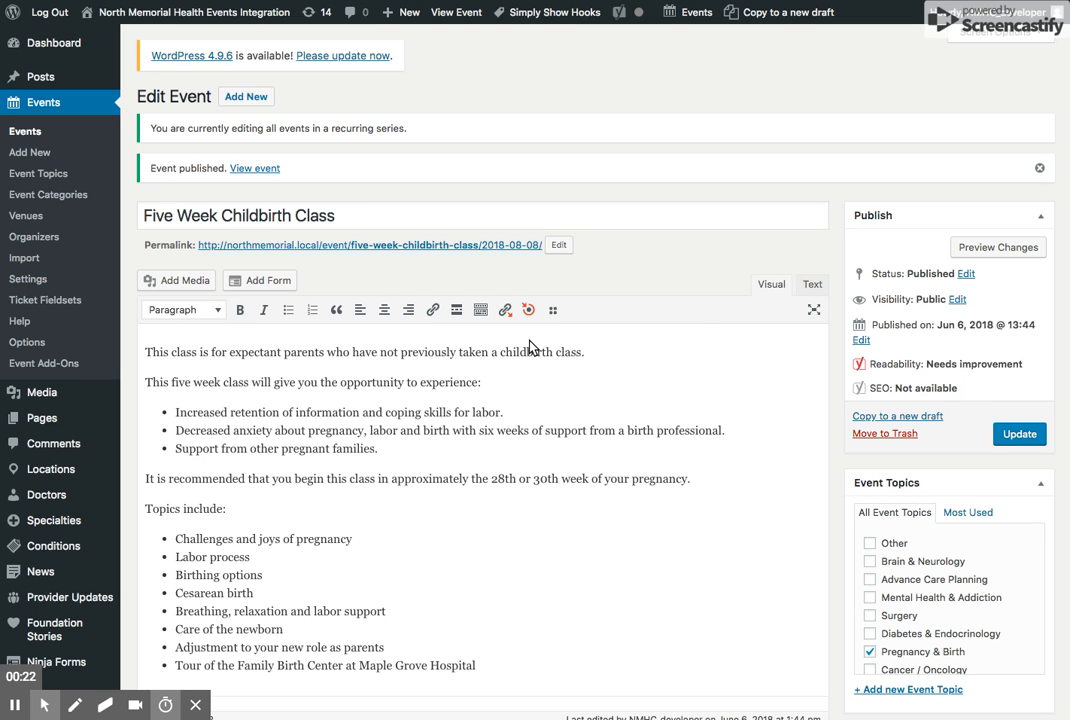
- Create a new ticket for the Five Week Childbirth Class event and set its type to Childbirth Class
scroll(528, 342, "down", 4)
scroll(530, 346, "down", 5)
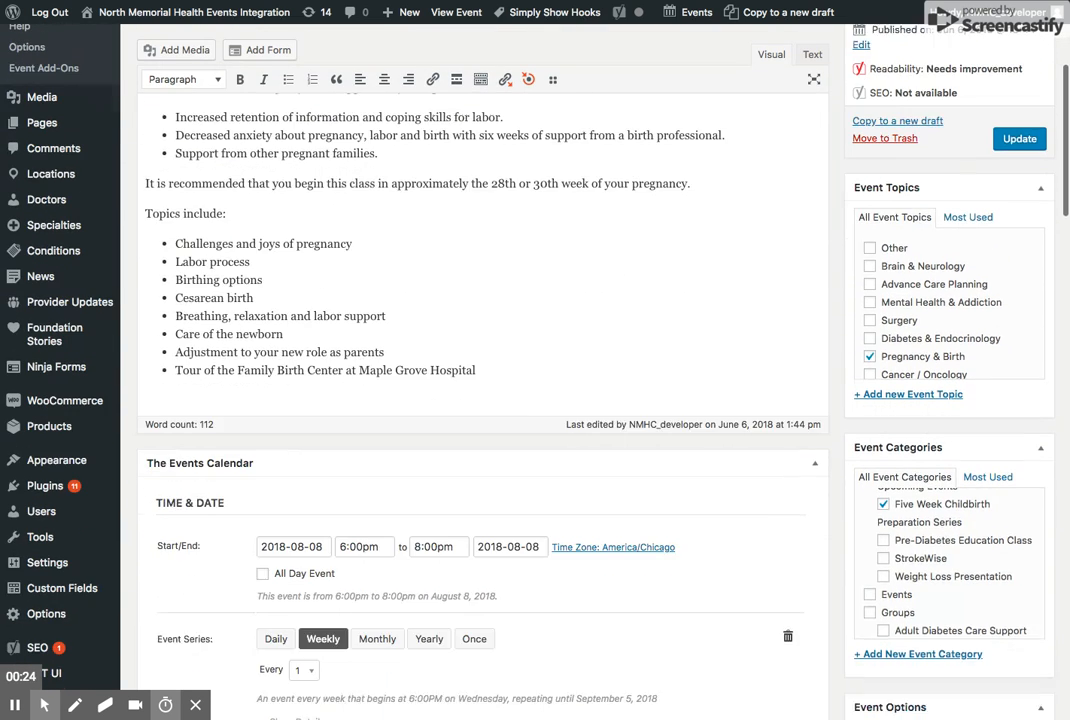
scroll(480, 411, "down", 5)
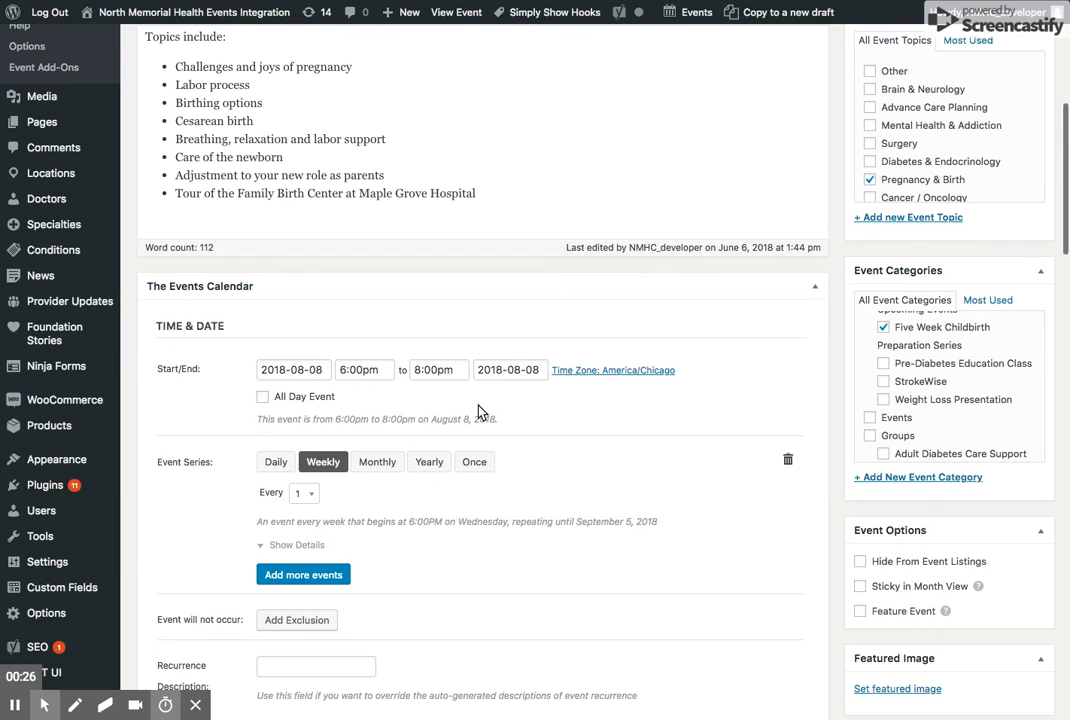
scroll(458, 496, "down", 11)
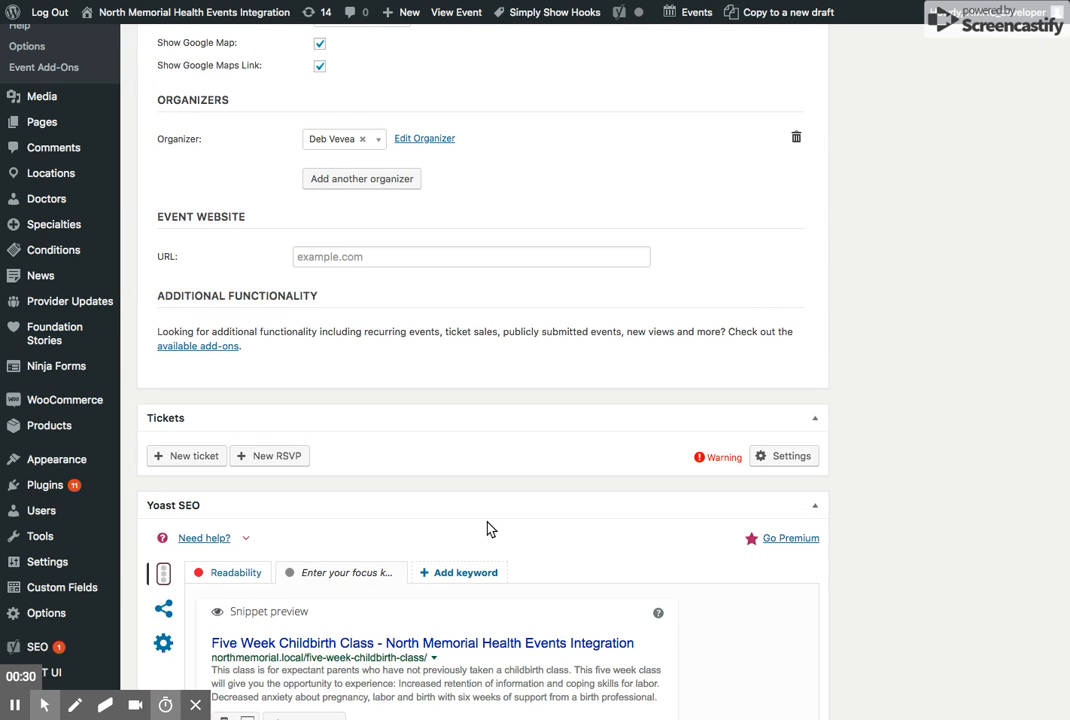
scroll(485, 511, "down", 2)
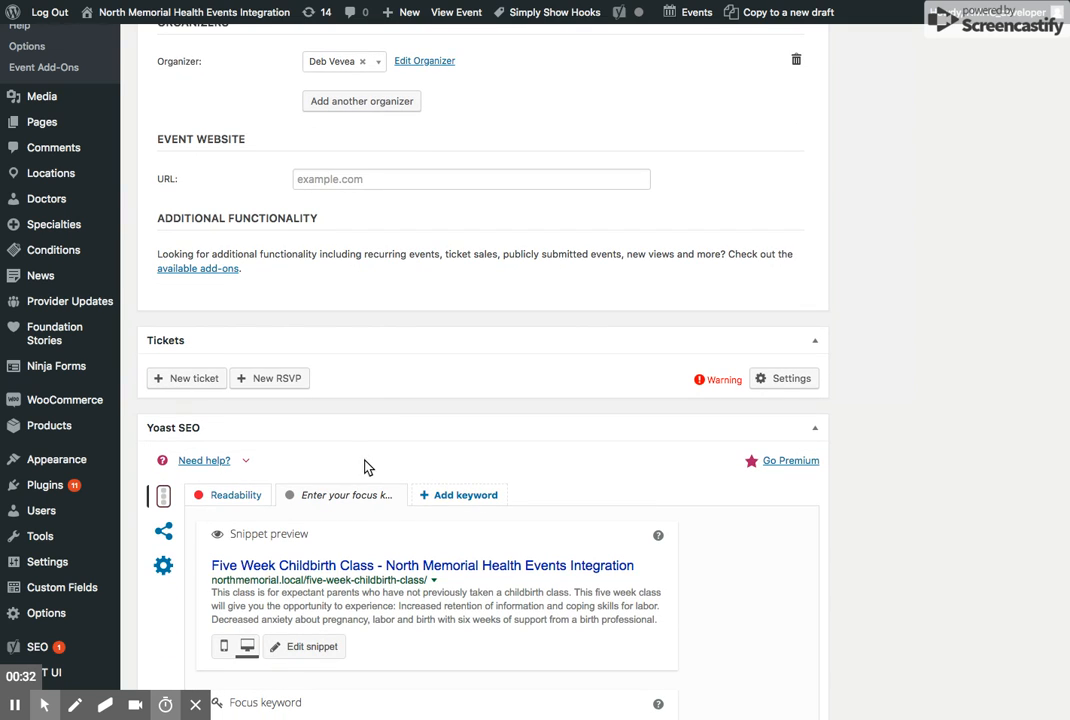
scroll(390, 411, "down", 1)
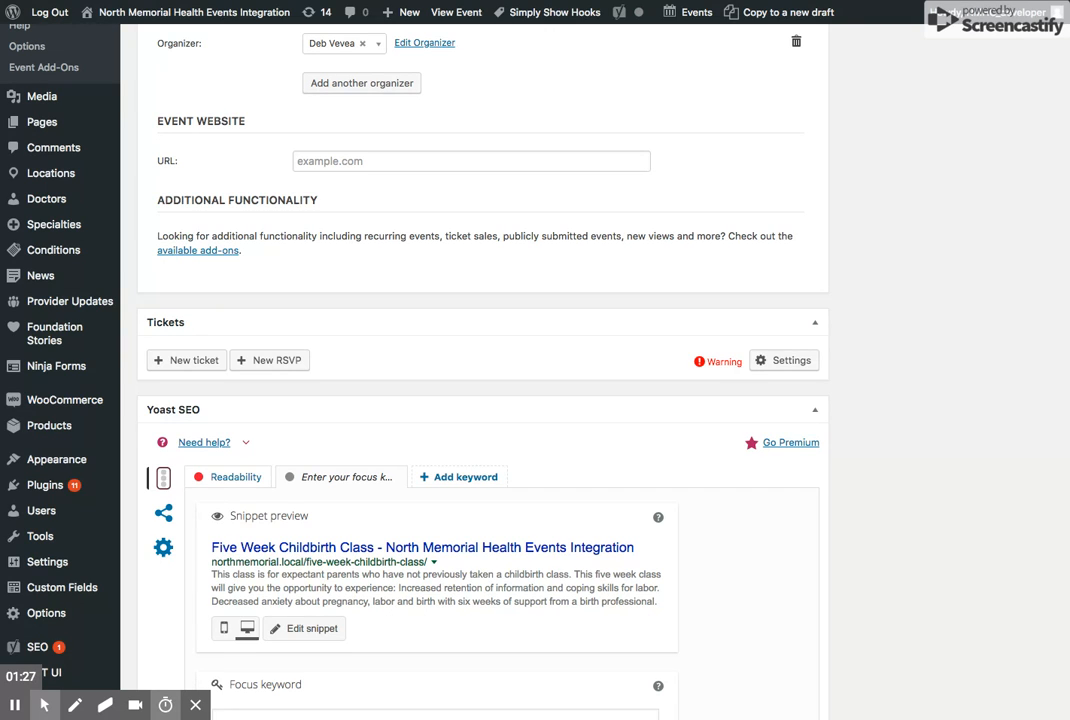
left_click(178, 363)
left_click(272, 410)
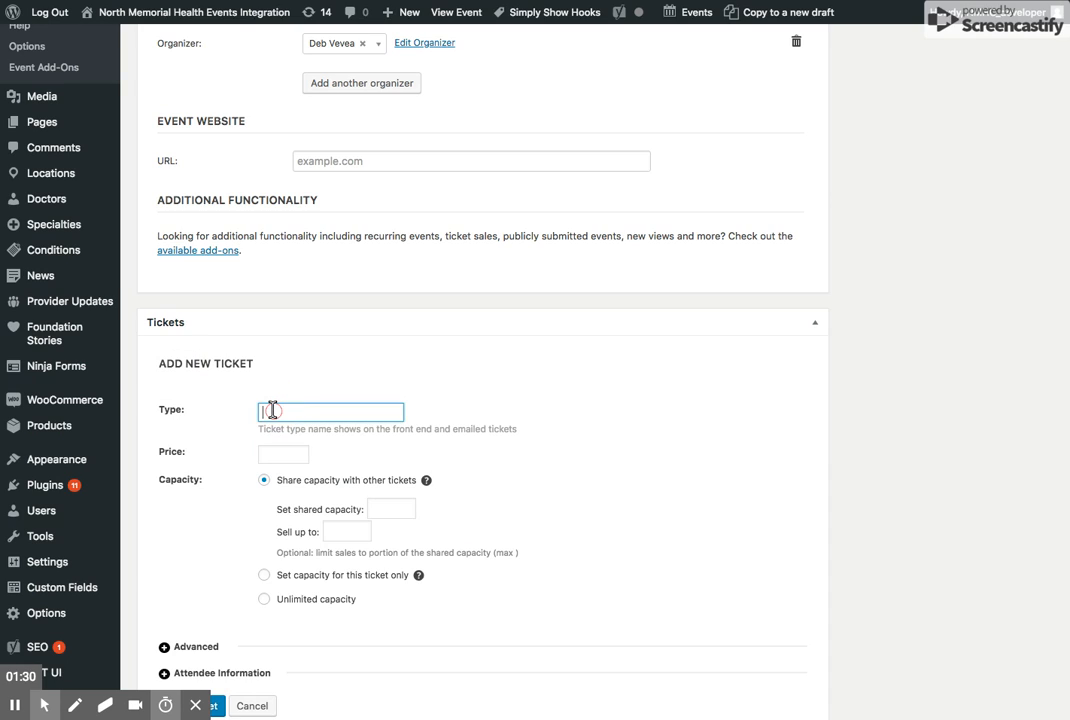
type("Childbirth Class")
- Set the Childbirth Class ticket's price to 110 and its shared capacity to 20
left_click(272, 453)
type("110")
scroll(377, 571, "down", 1)
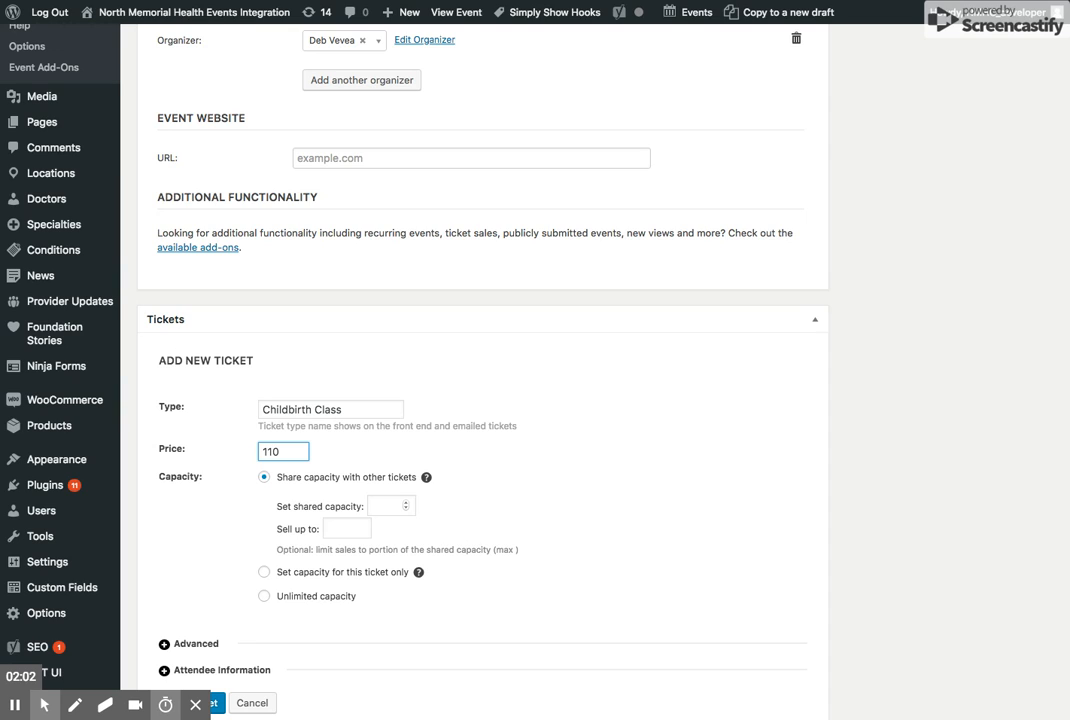
left_click(390, 506)
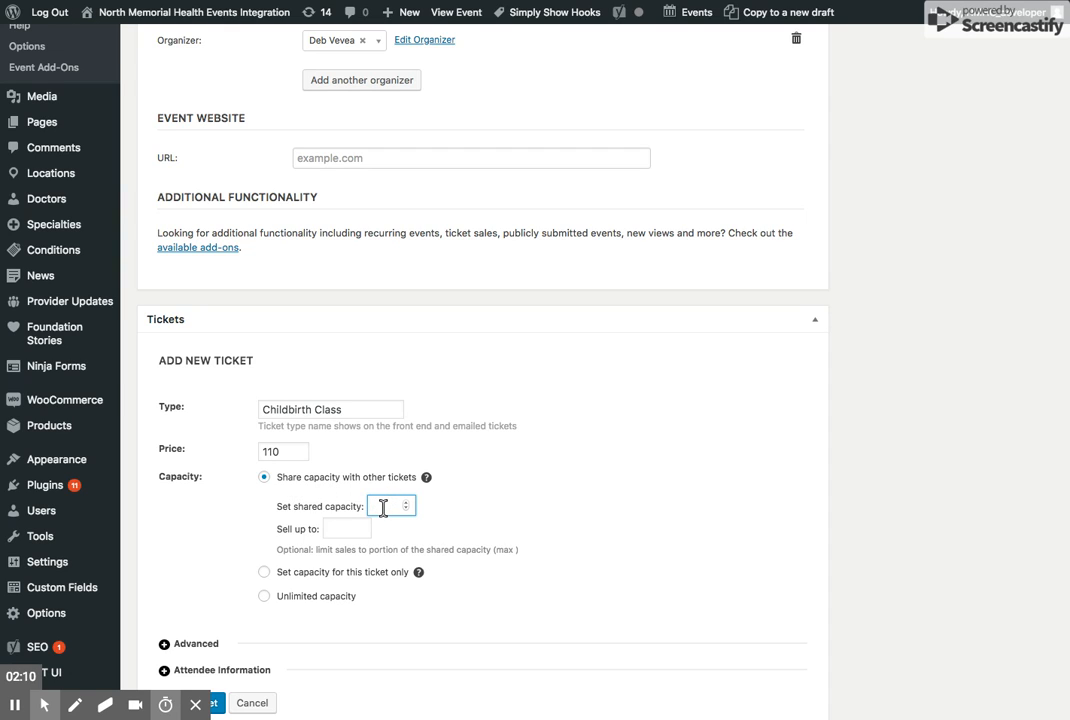
type("20")
- Load the saved attendee fieldset with name, email, due date and Plus One fields, and save the Childbirth Class ticket
scroll(179, 641, "down", 3)
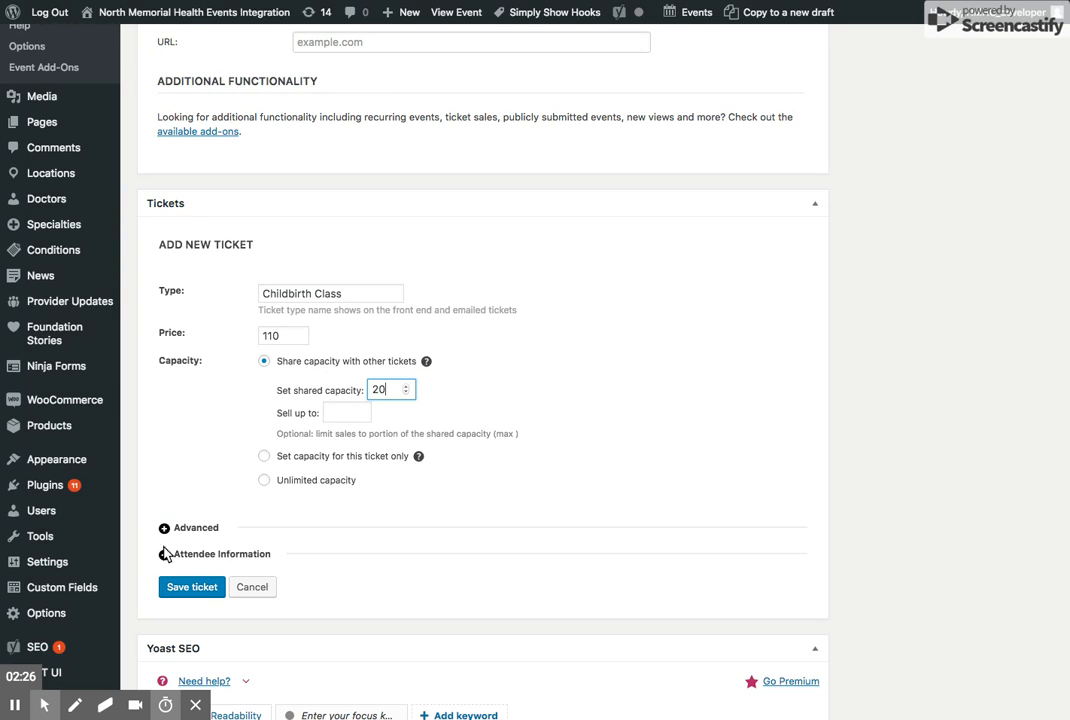
left_click(222, 555)
scroll(226, 563, "down", 1)
scroll(230, 560, "down", 5)
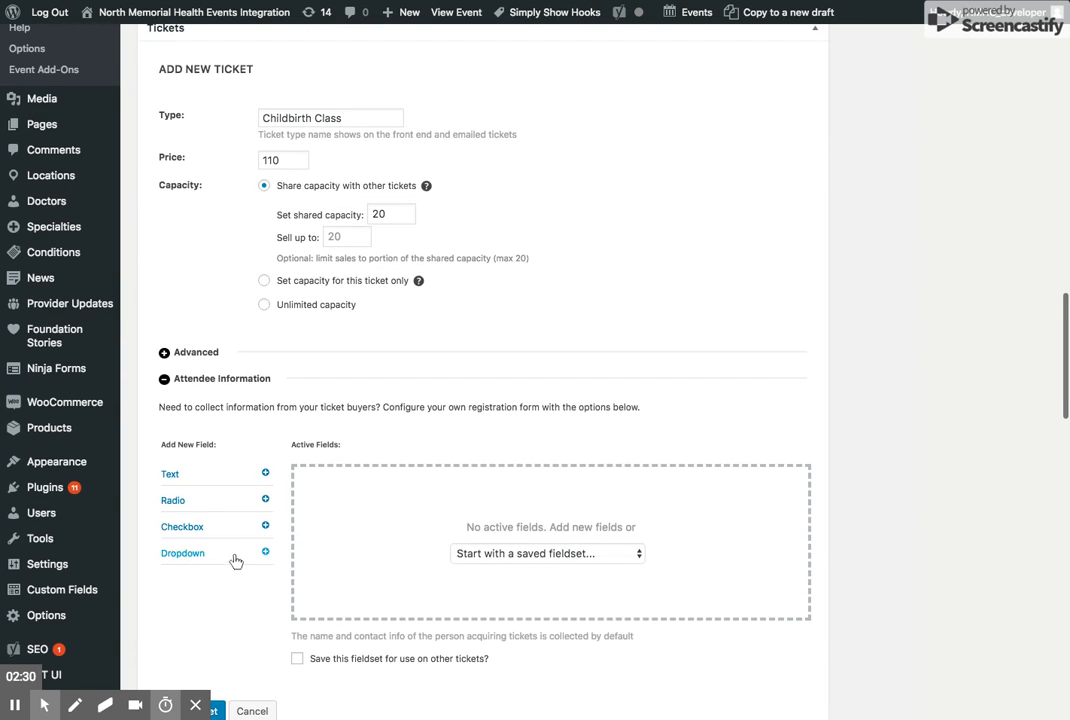
left_click(498, 520)
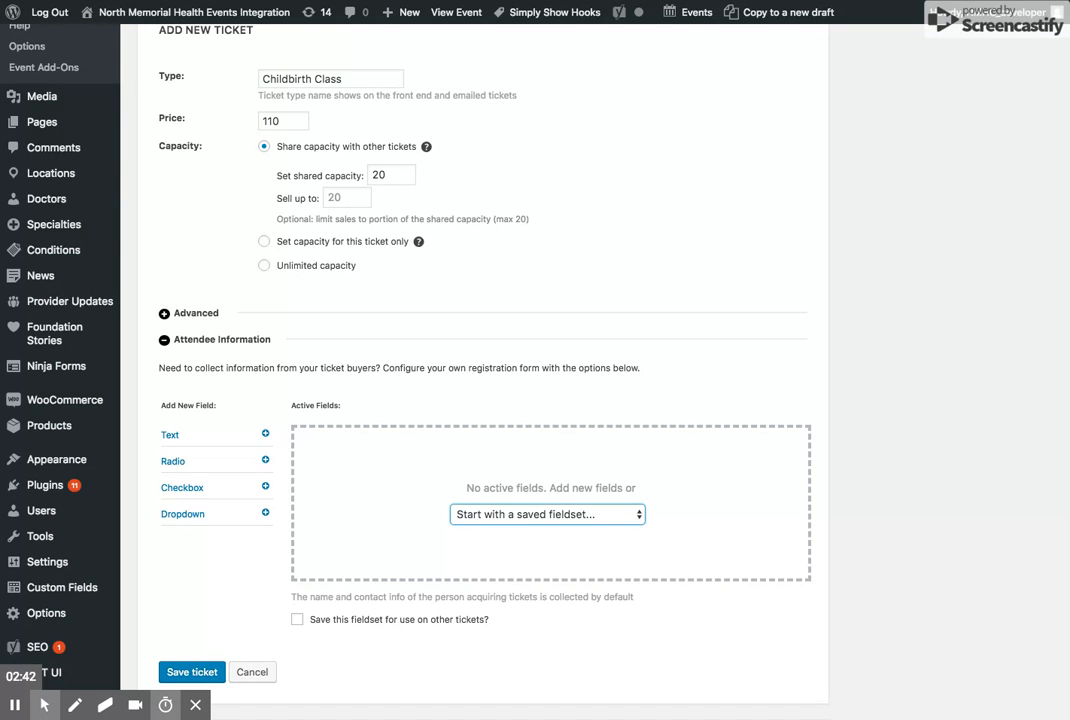
left_click(520, 523)
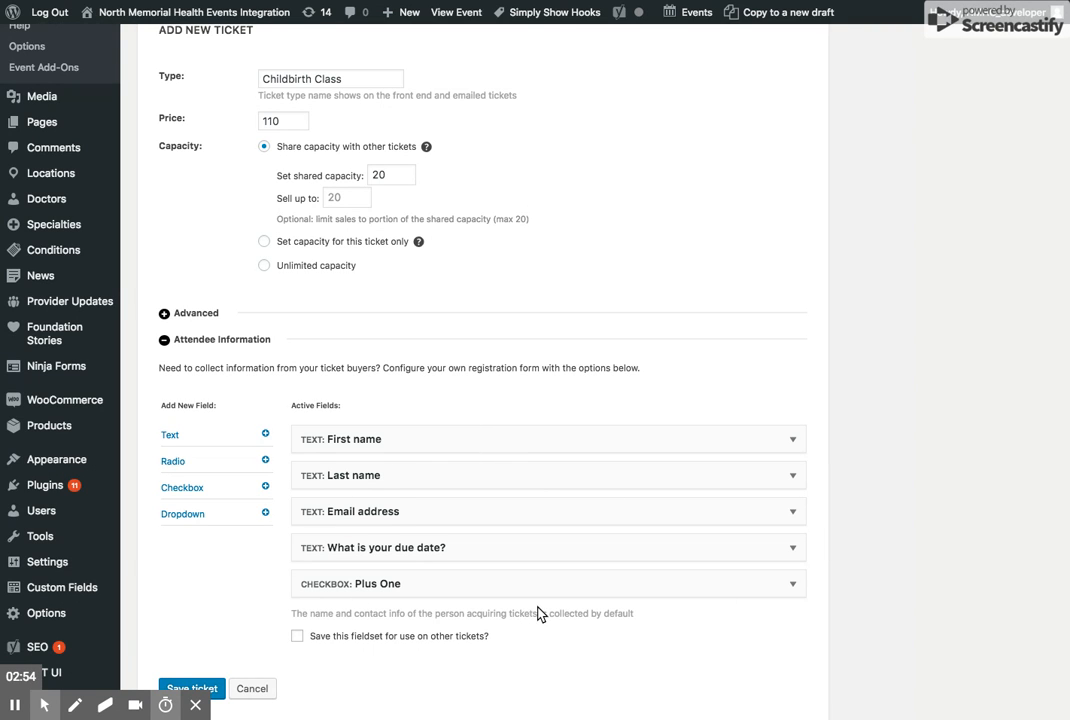
scroll(518, 612, "down", 2)
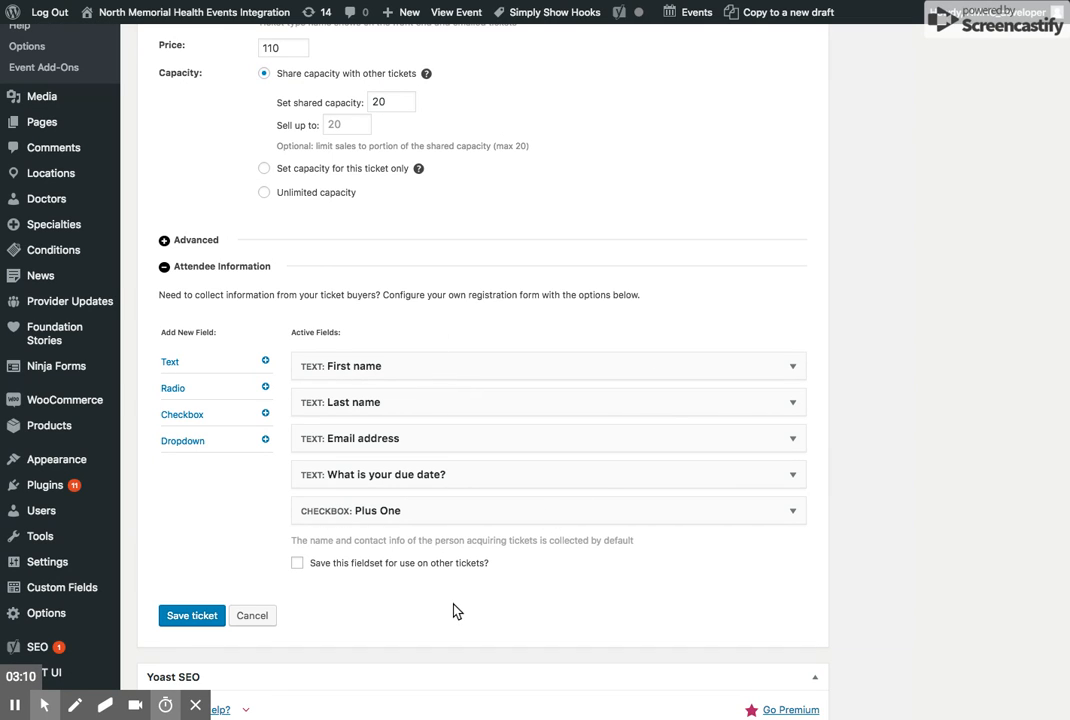
left_click(186, 619)
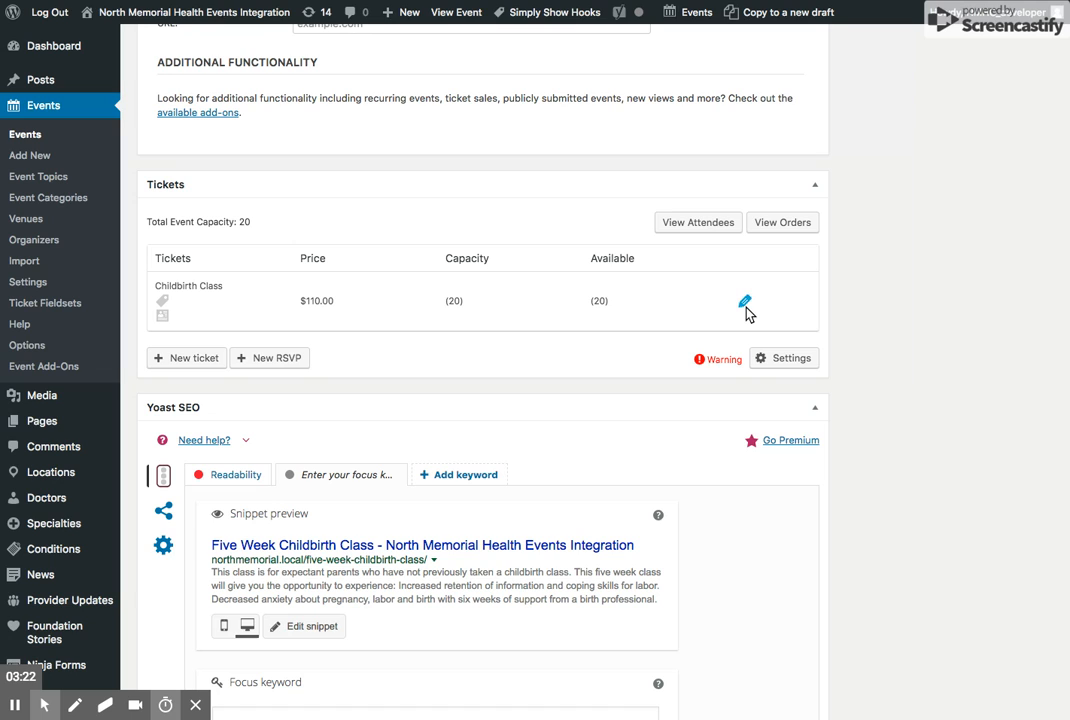
- Create another ticket with the type Childbirth Plus One and a price of 0
left_click(187, 360)
left_click(272, 270)
type("Childbirth Plu")
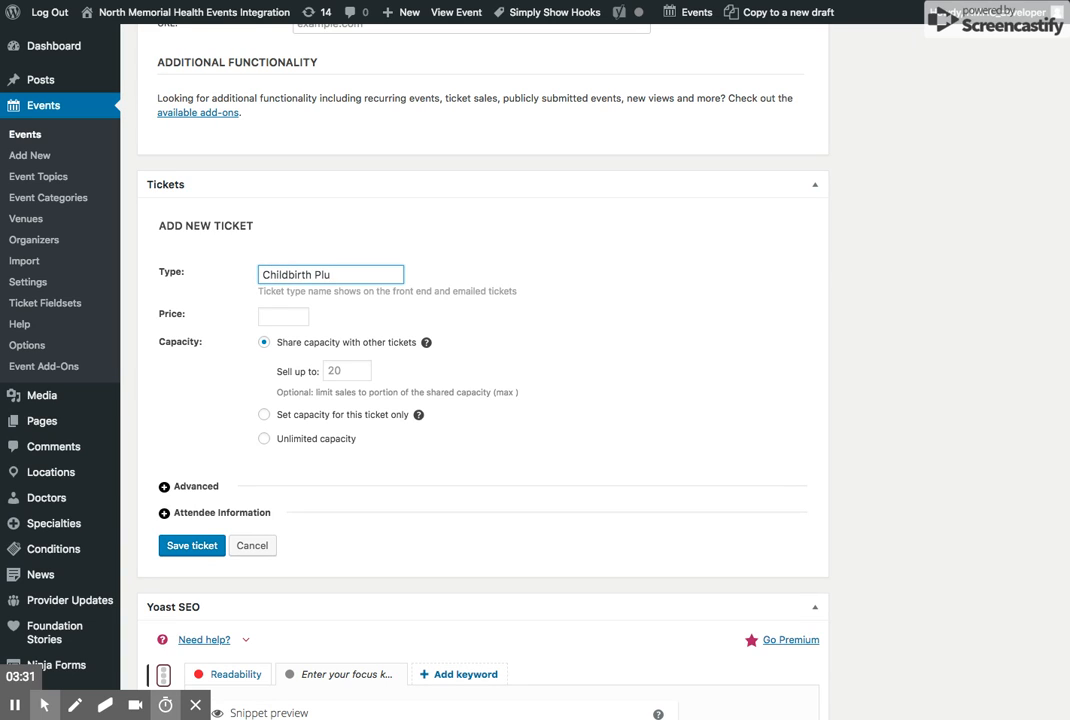
type("s One")
left_click(283, 314)
type("0")
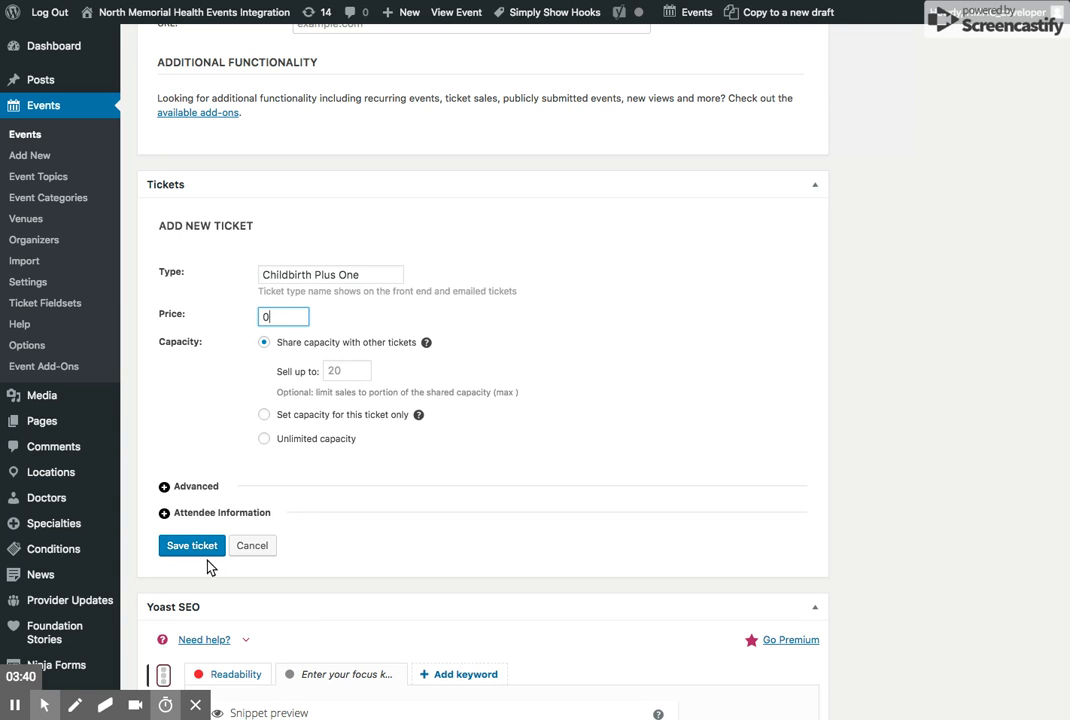
- Load the saved attendee fieldset with only First name, Last name and Email address, and save the Childbirth Plus One ticket
left_click(206, 514)
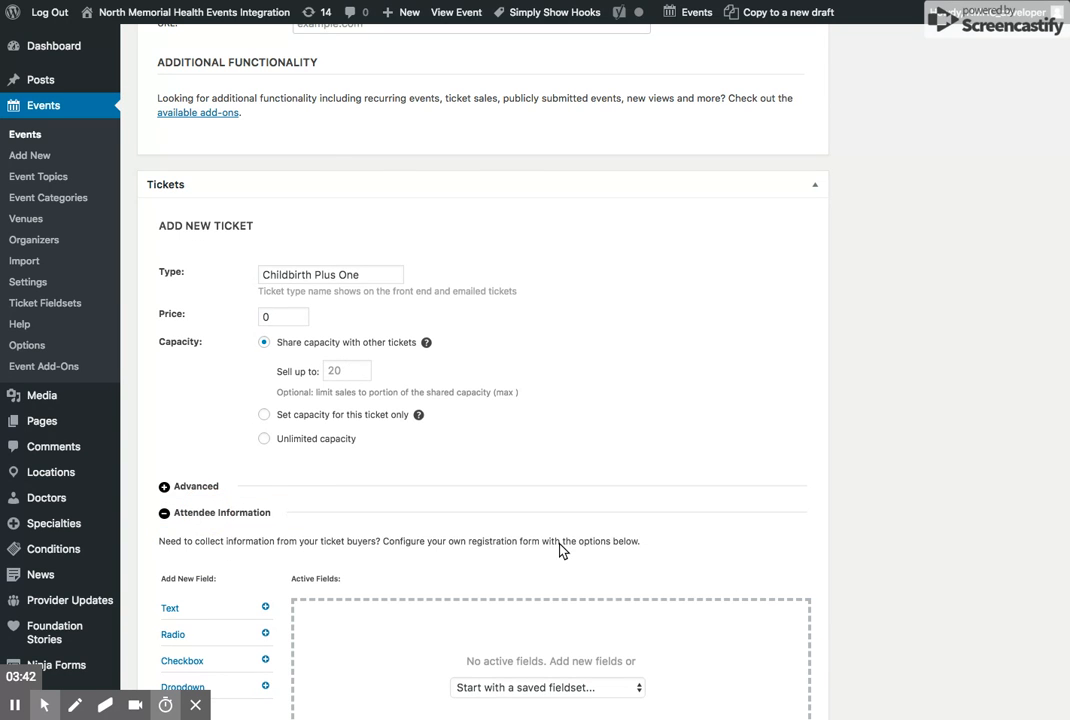
scroll(566, 411, "down", 3)
left_click(536, 389)
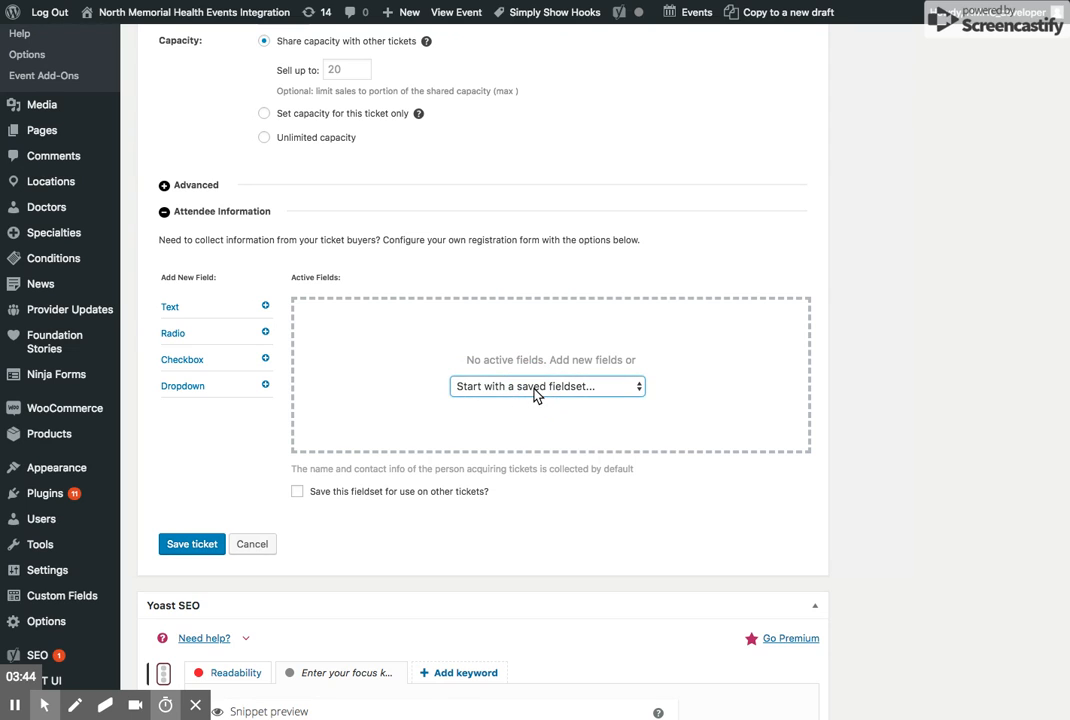
left_click(483, 240)
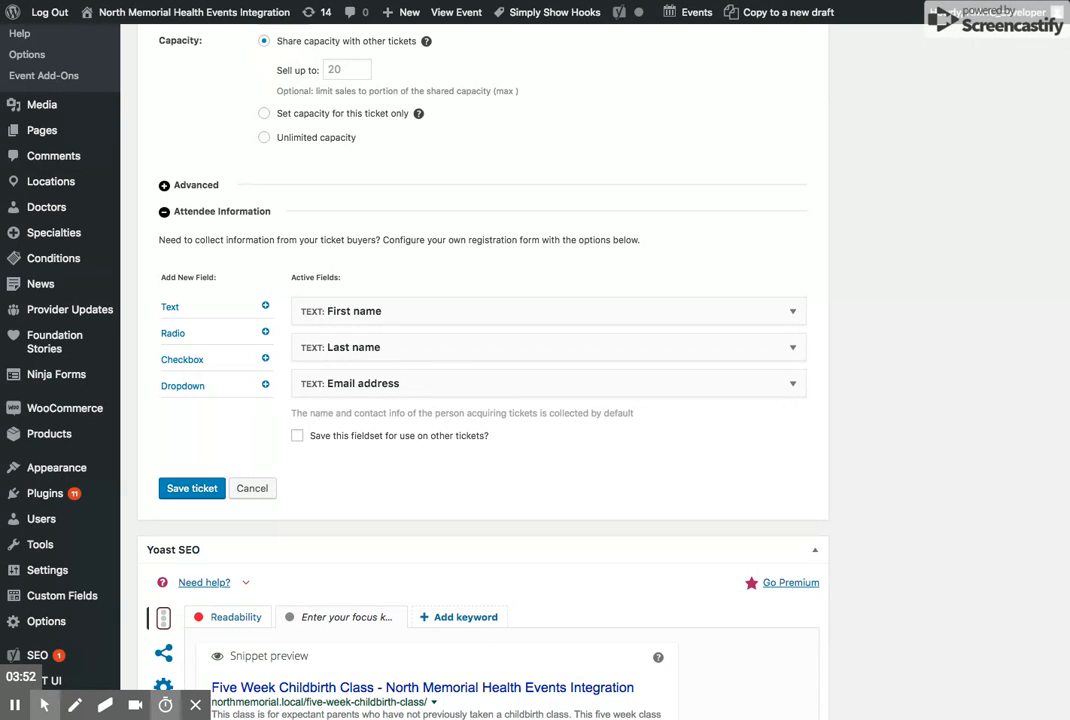
left_click(191, 489)
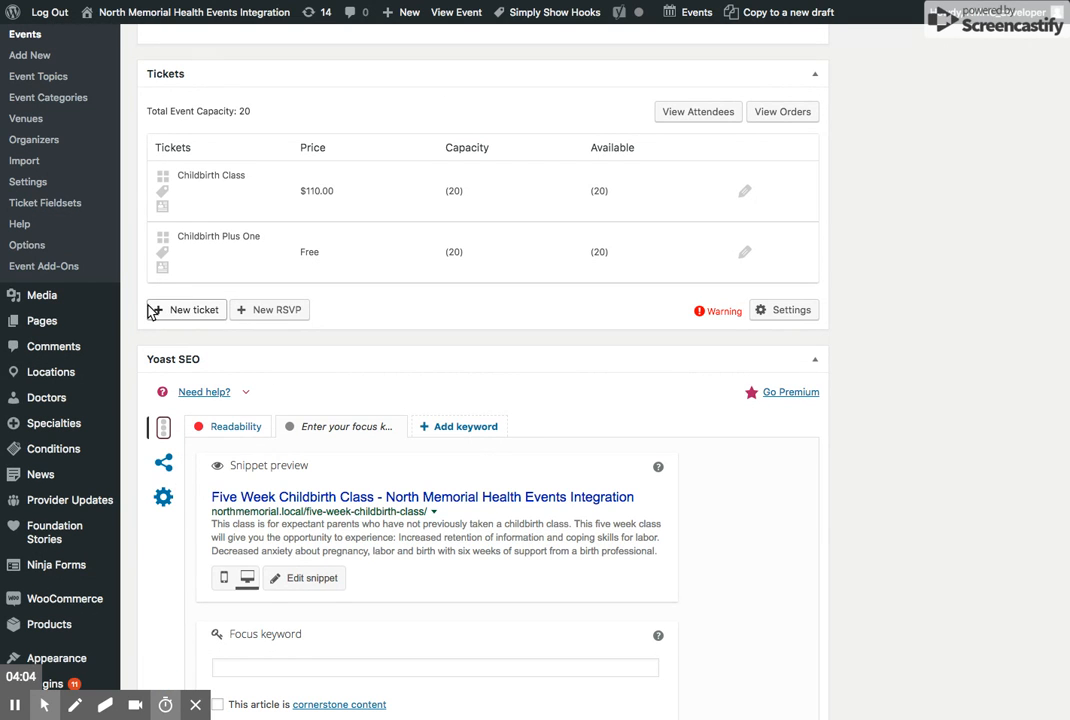
- Create a new RSVP for the event with the type Waitlist
left_click(277, 312)
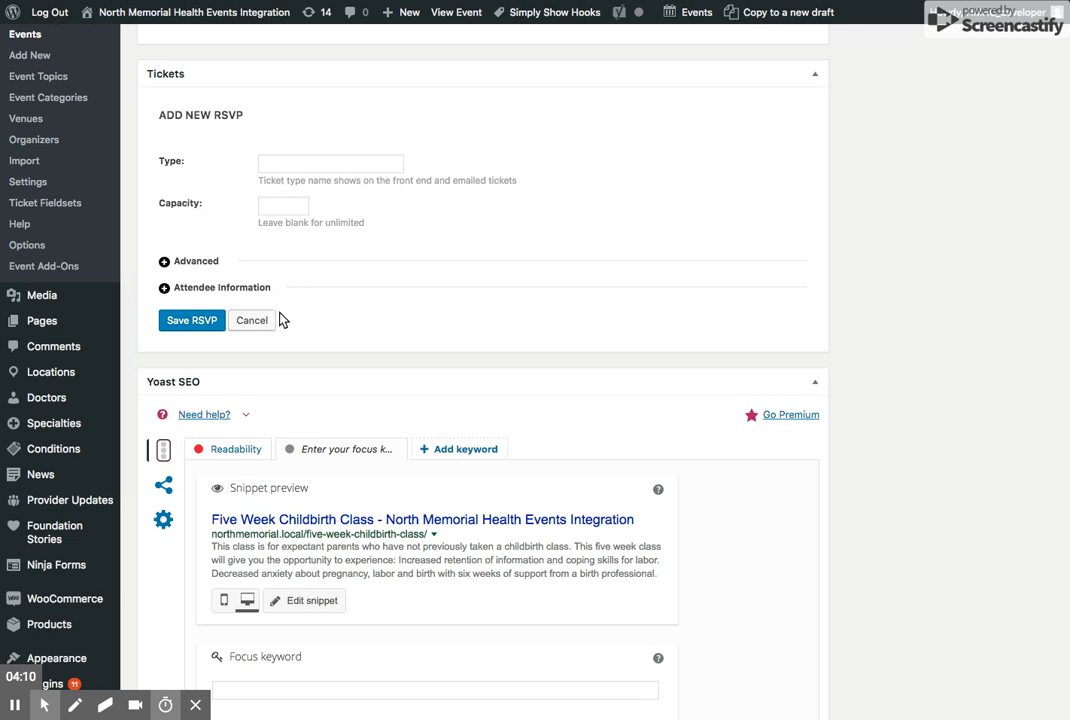
left_click(287, 164)
type("Wait")
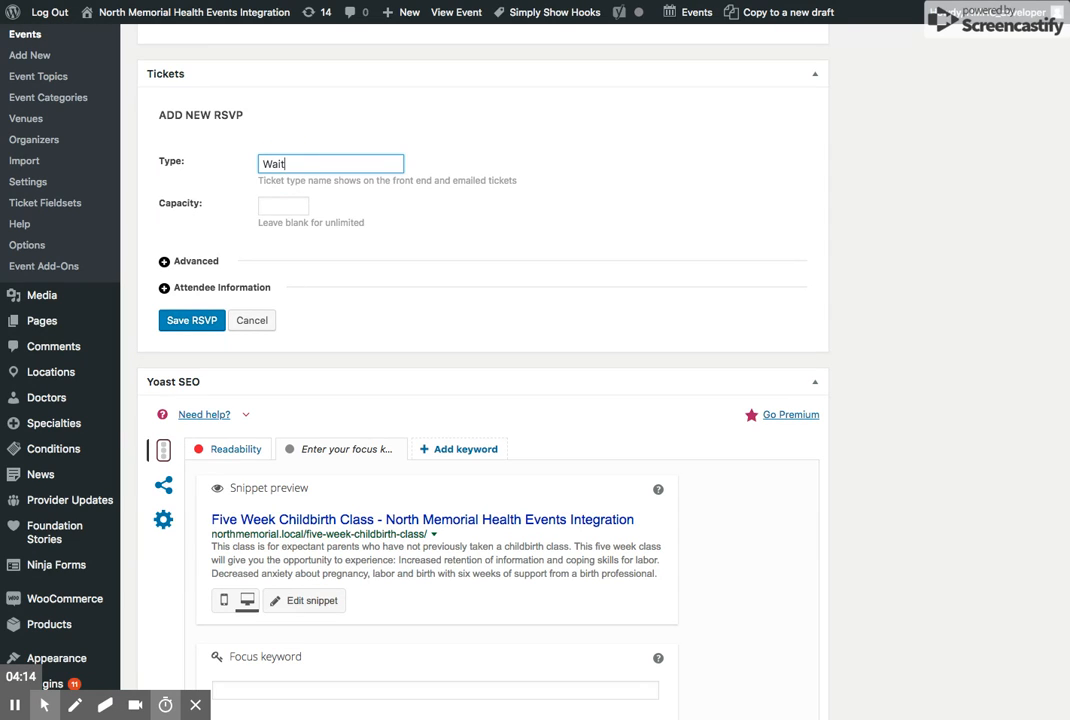
type("list")
- Load the saved Birthing Class Waitlist fieldset as the RSVP's attendee information and save the RSVP
left_click(188, 291)
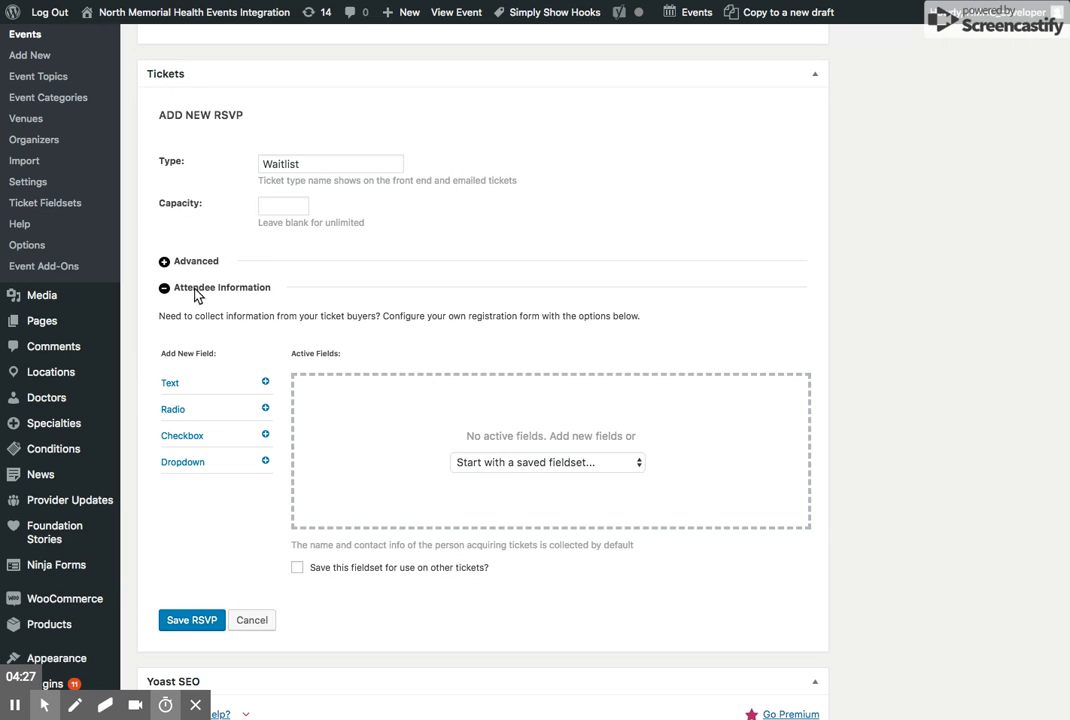
left_click(543, 466)
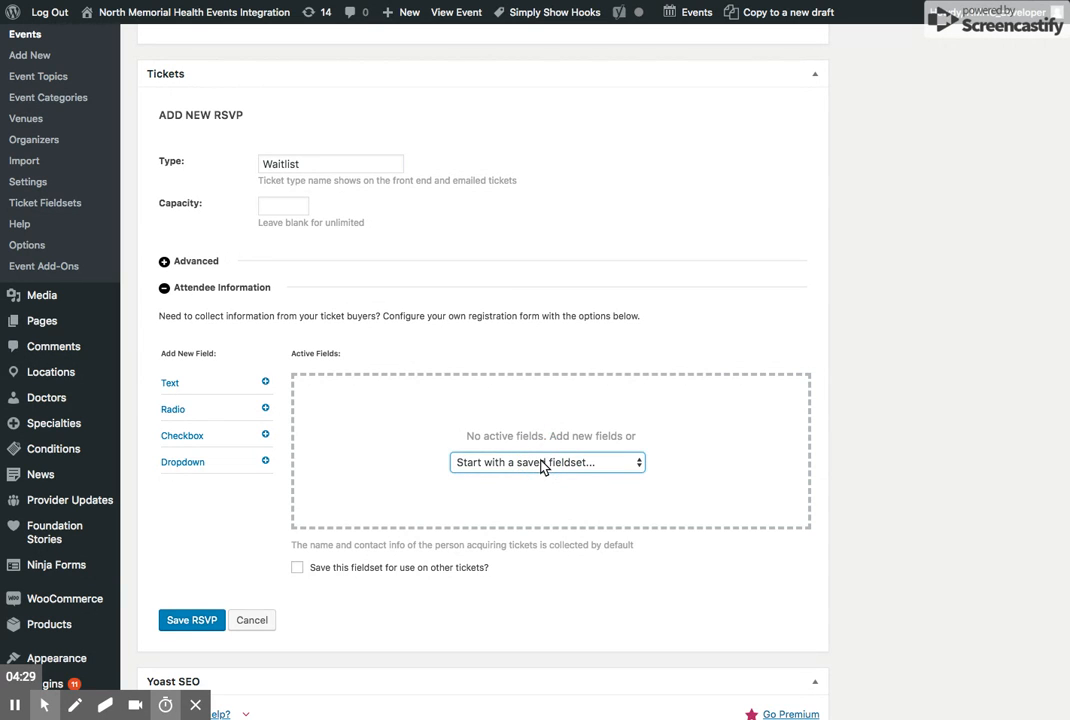
left_click(535, 529)
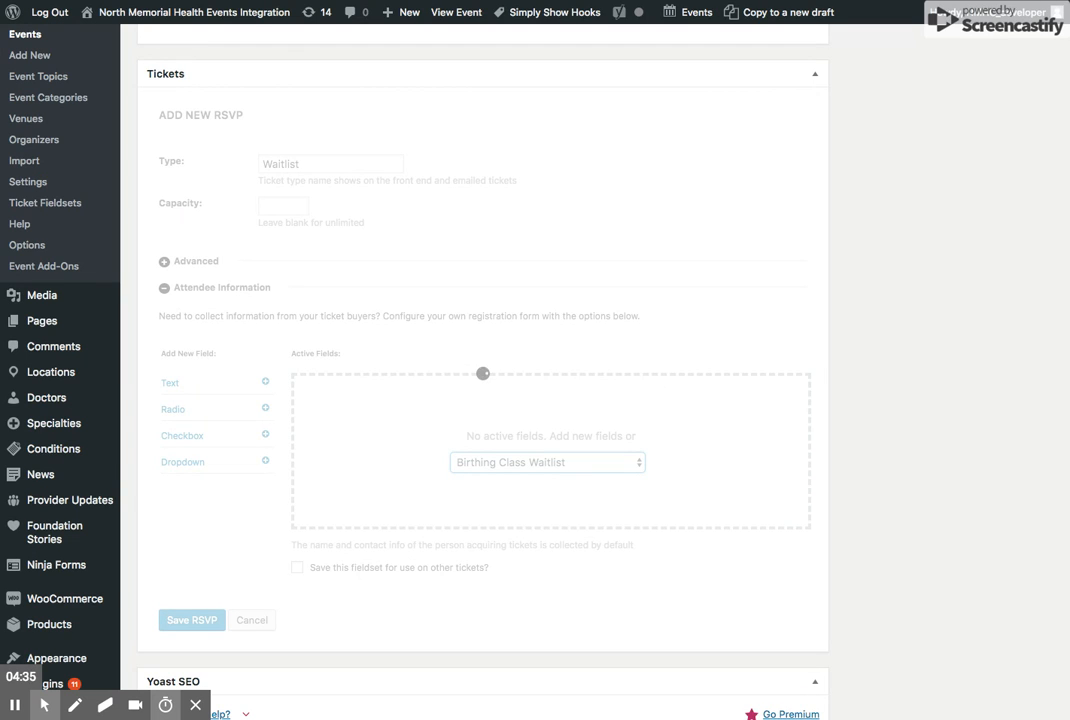
left_click(188, 528)
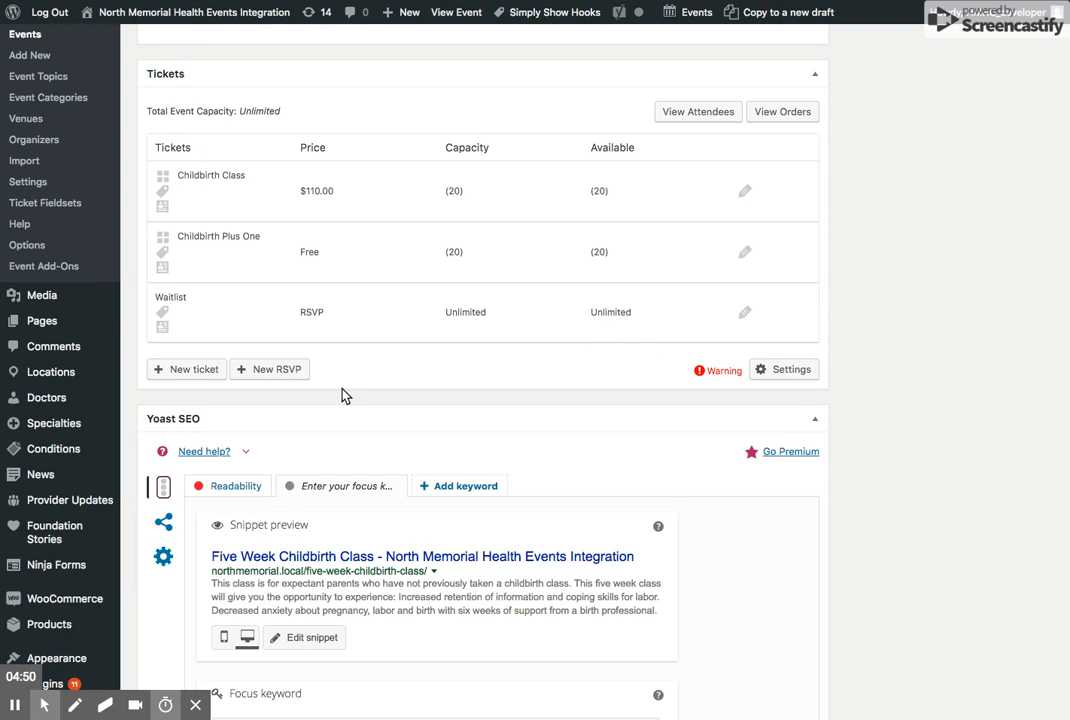
- Create a further ticket with the type Childbirth Class and a price of 110
left_click(180, 370)
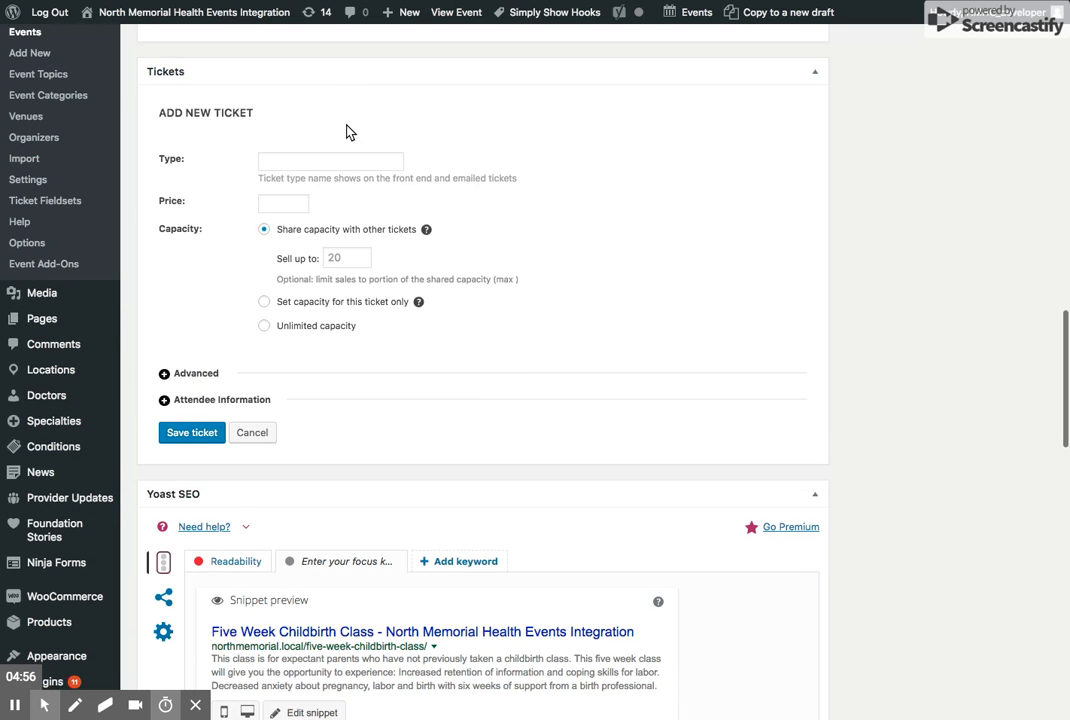
left_click(322, 161)
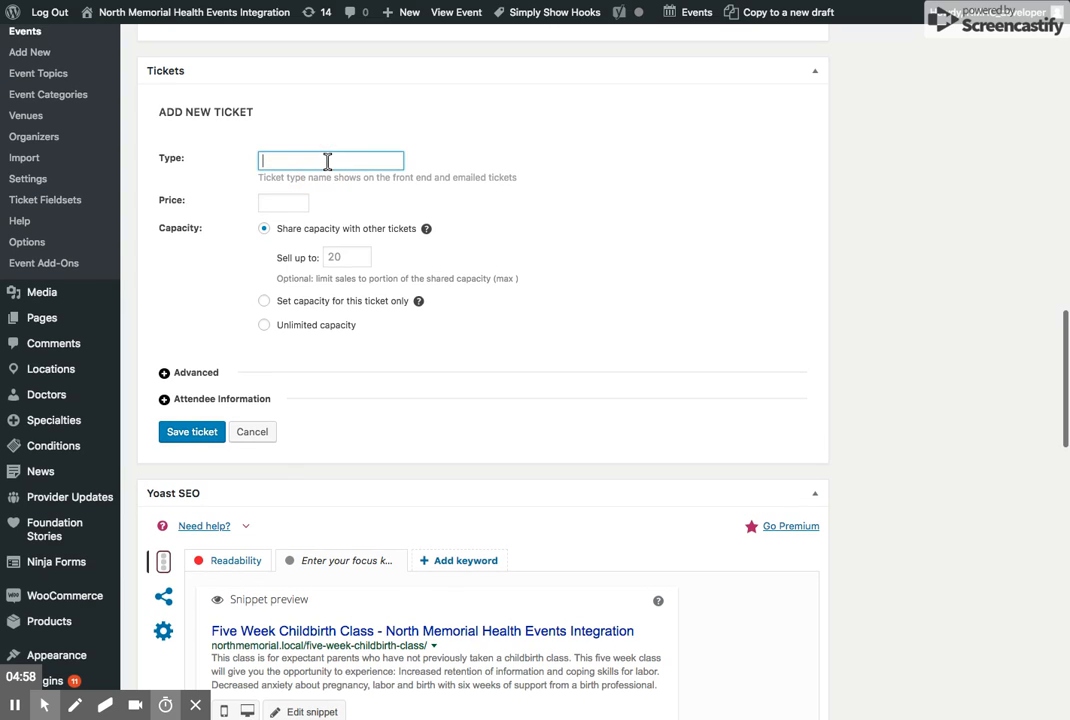
type("Childbirt")
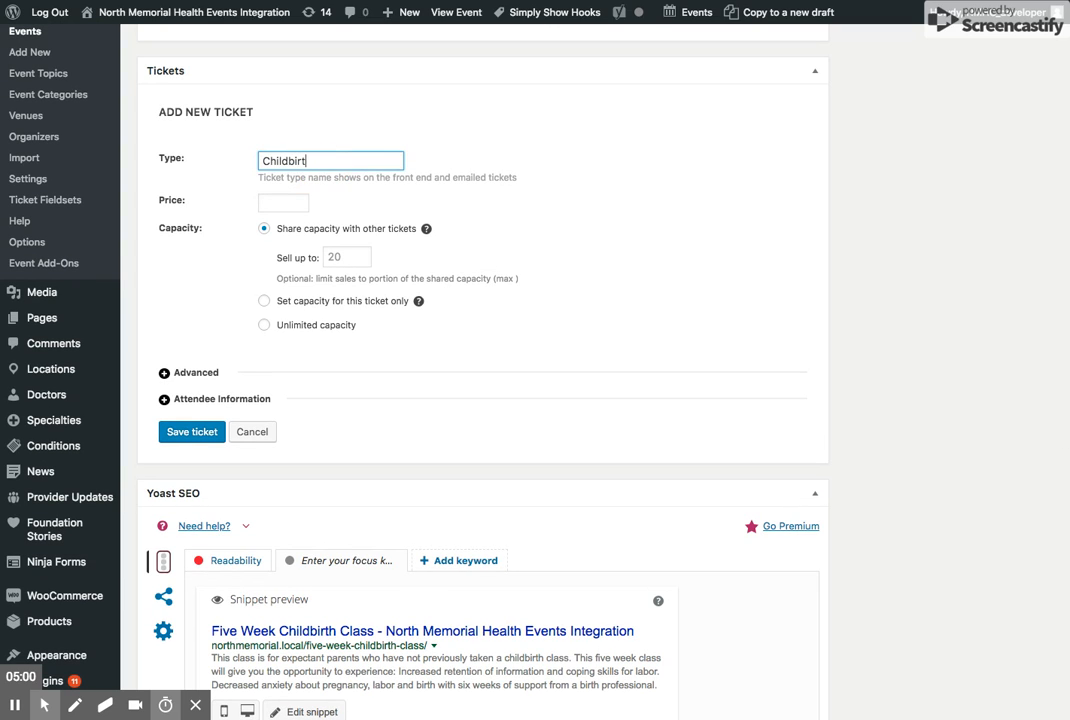
type("h Class")
left_click(292, 203)
type("110")
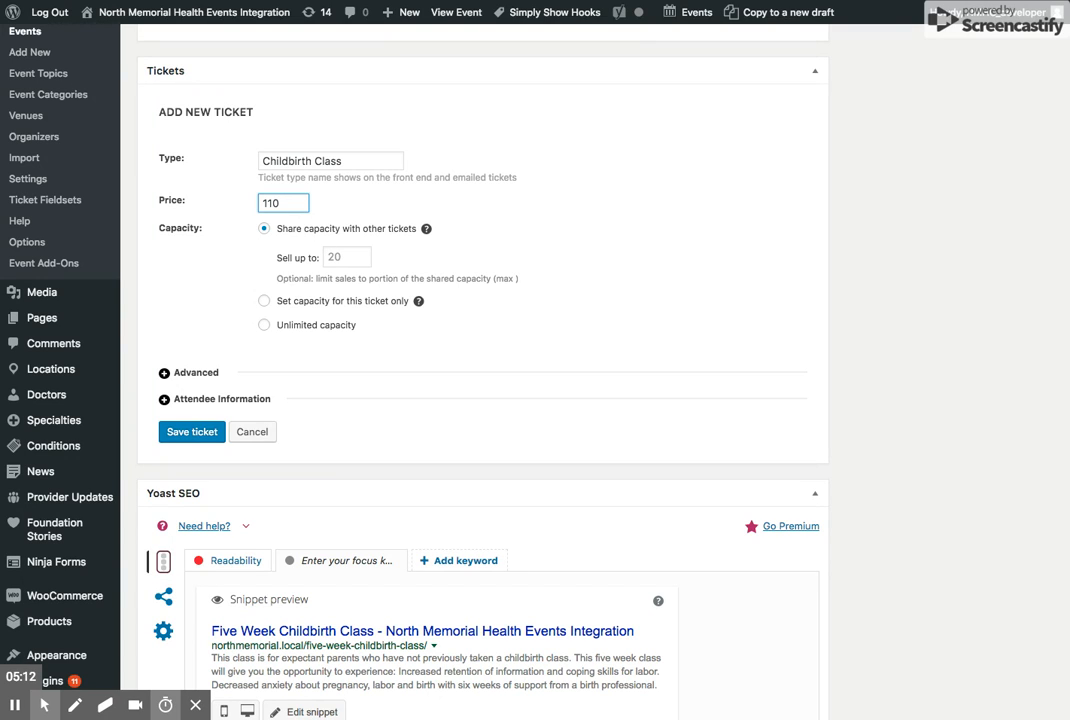
left_click(14, 707)
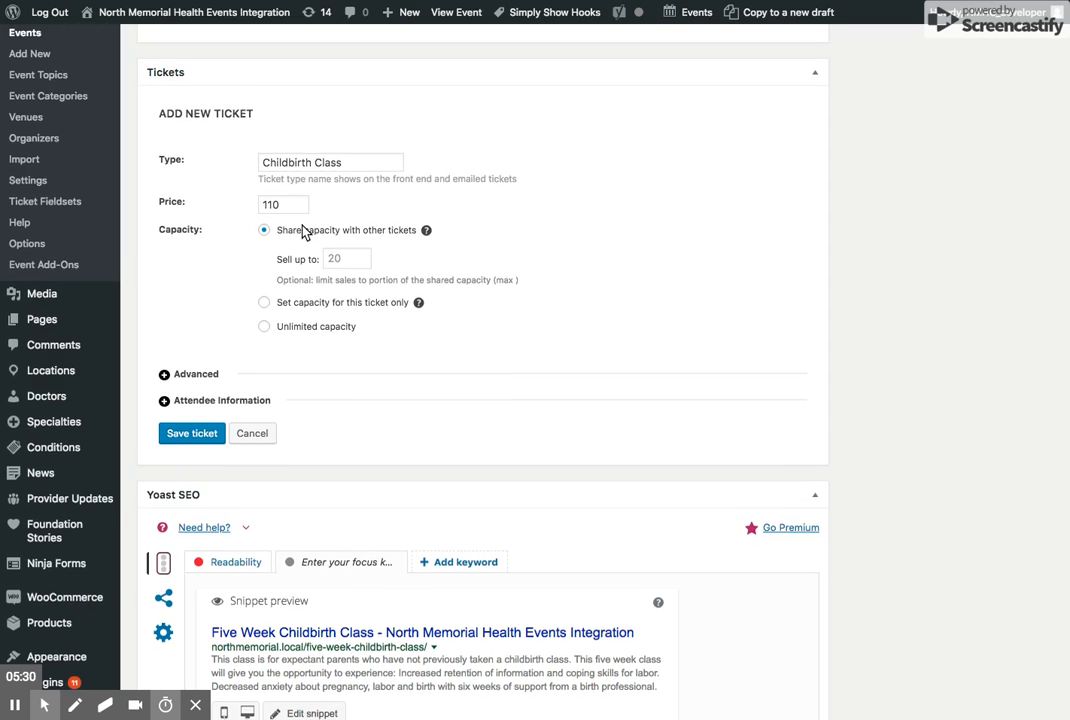
- Give the new ticket its own separate capacity of 10 instead of sharing capacity with other tickets
scroll(307, 240, "down", 1)
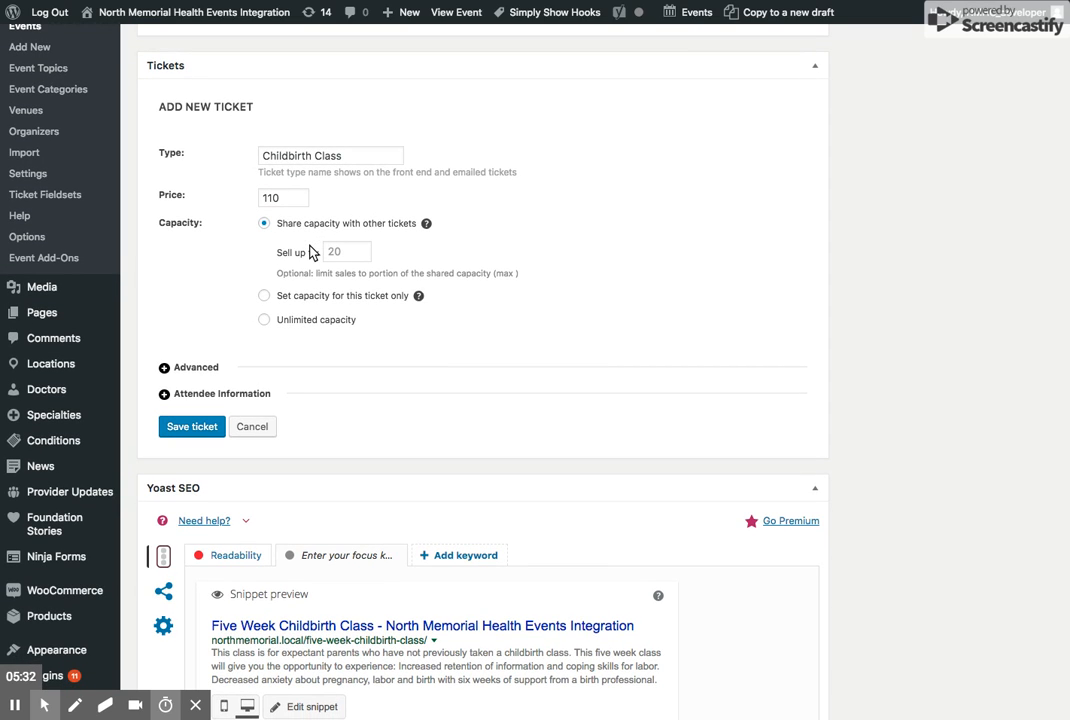
left_click(264, 295)
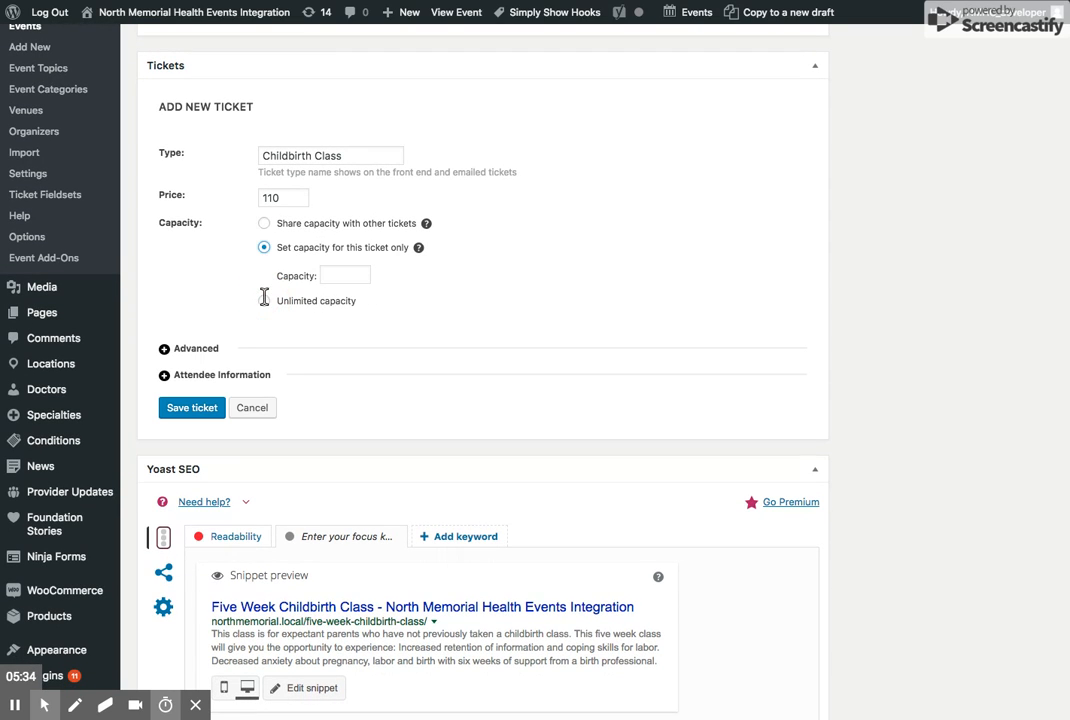
left_click(340, 278)
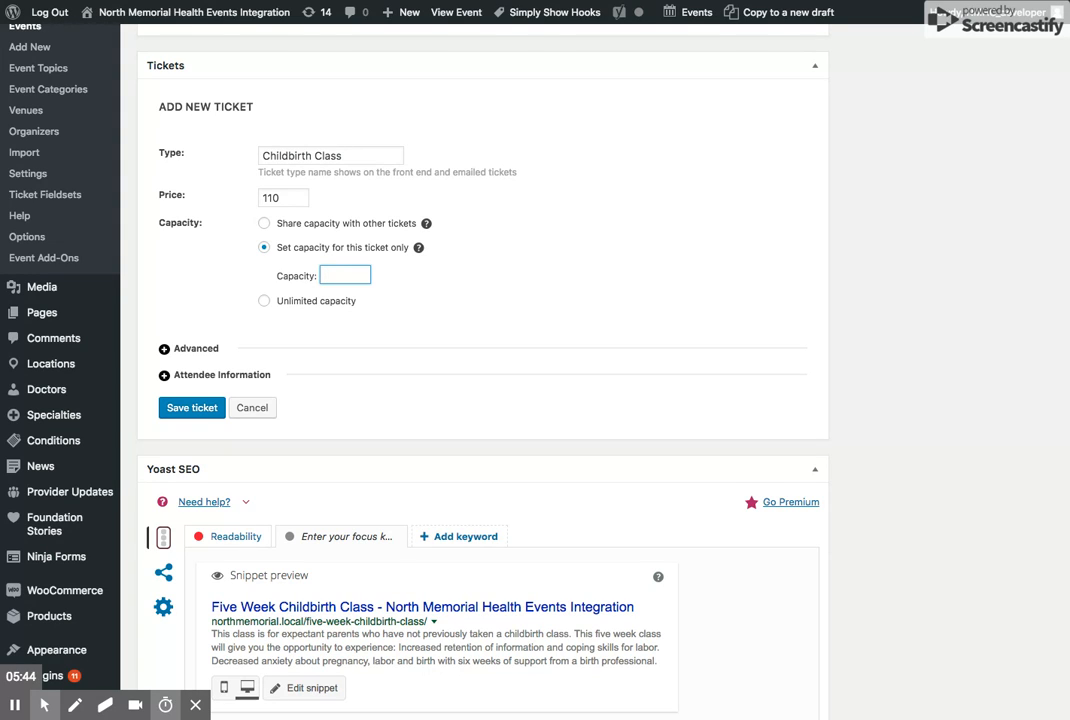
type("10")
- Load the saved fieldset with name, email, due date and Plus One fields as the ticket's attendee information and save the ticket
left_click(244, 375)
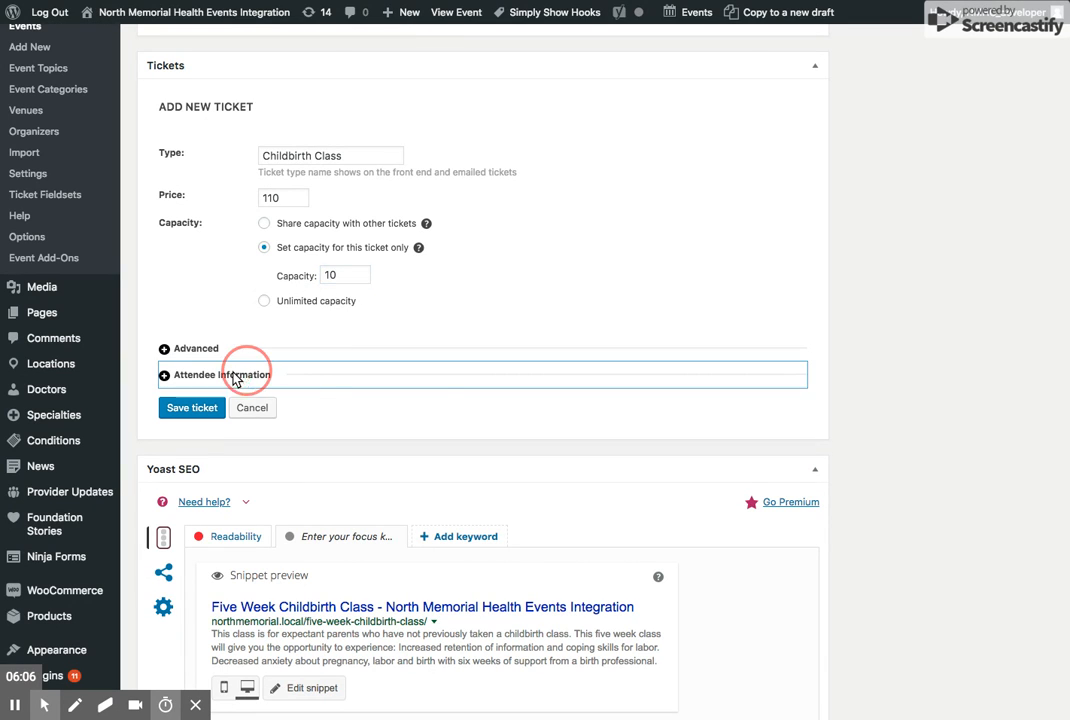
left_click(520, 553)
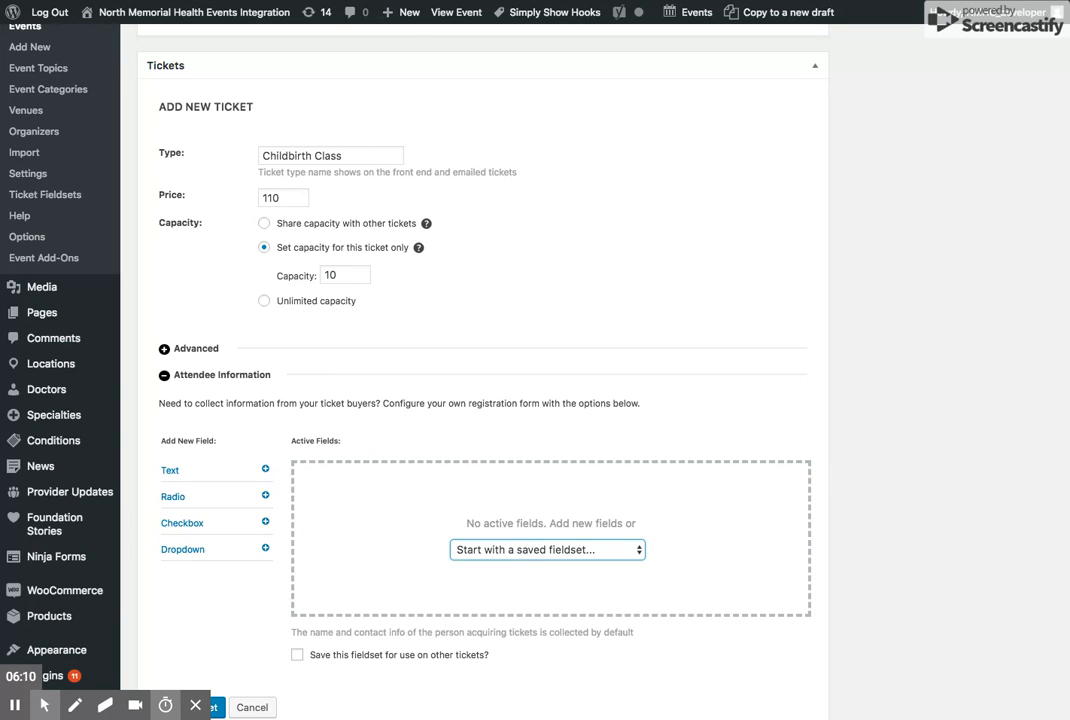
left_click(512, 569)
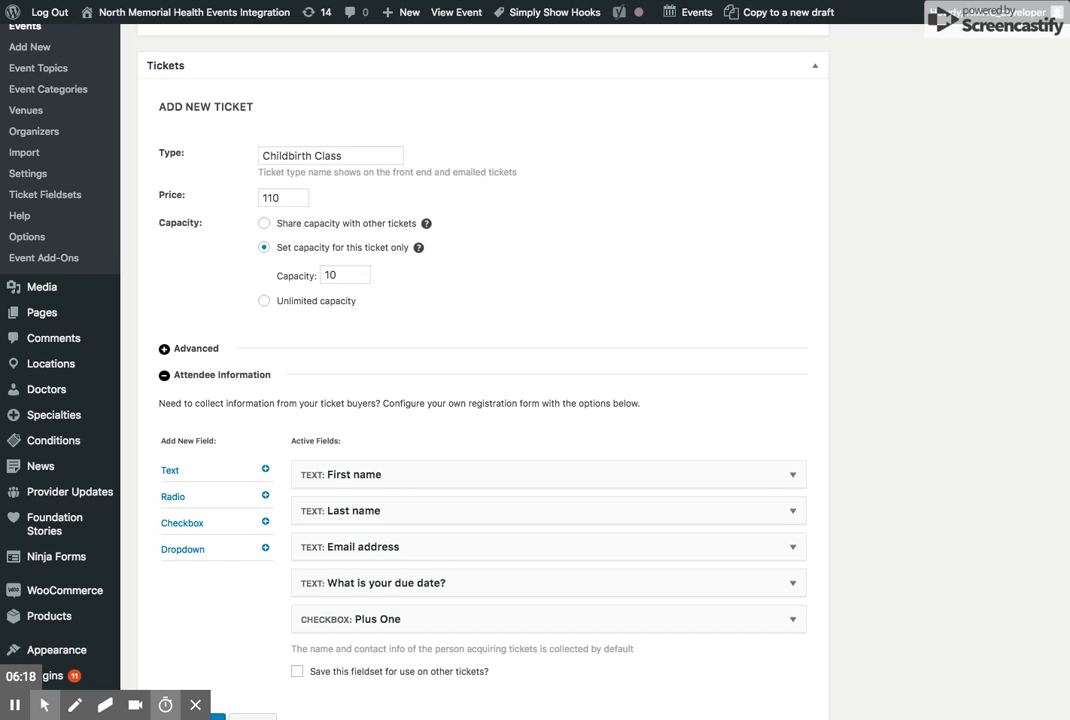
scroll(296, 351, "down", 5)
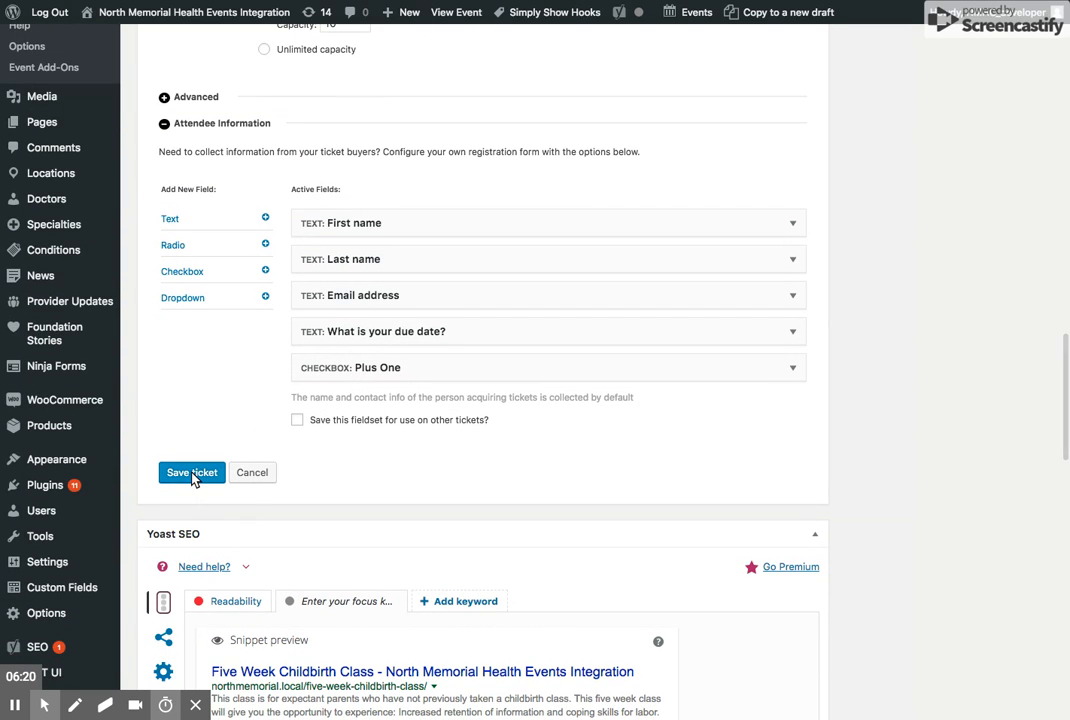
left_click(183, 477)
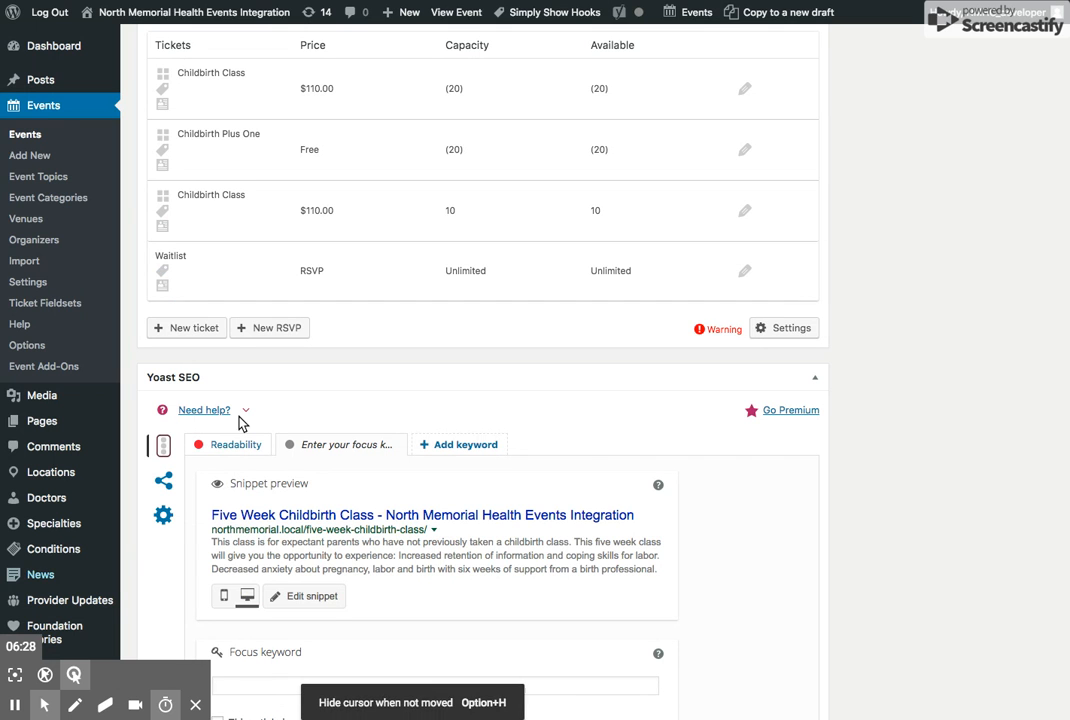
- Create another ticket with the type Childbirth Plus One and a price of 0
left_click(182, 328)
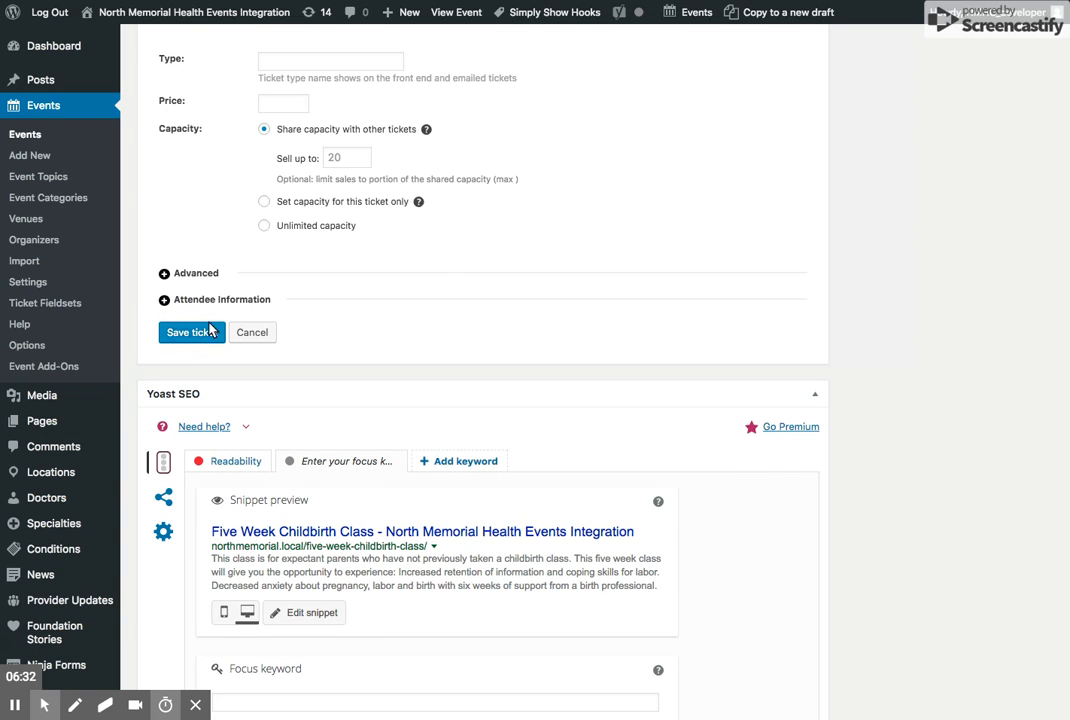
scroll(430, 283, "up", 1)
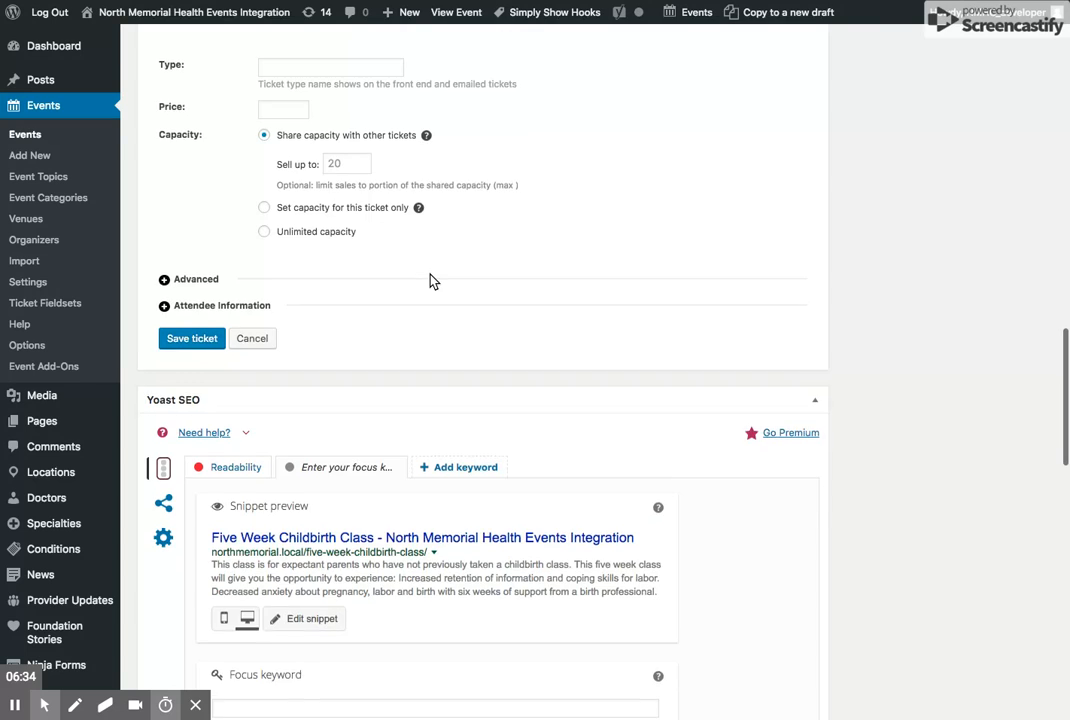
left_click(297, 104)
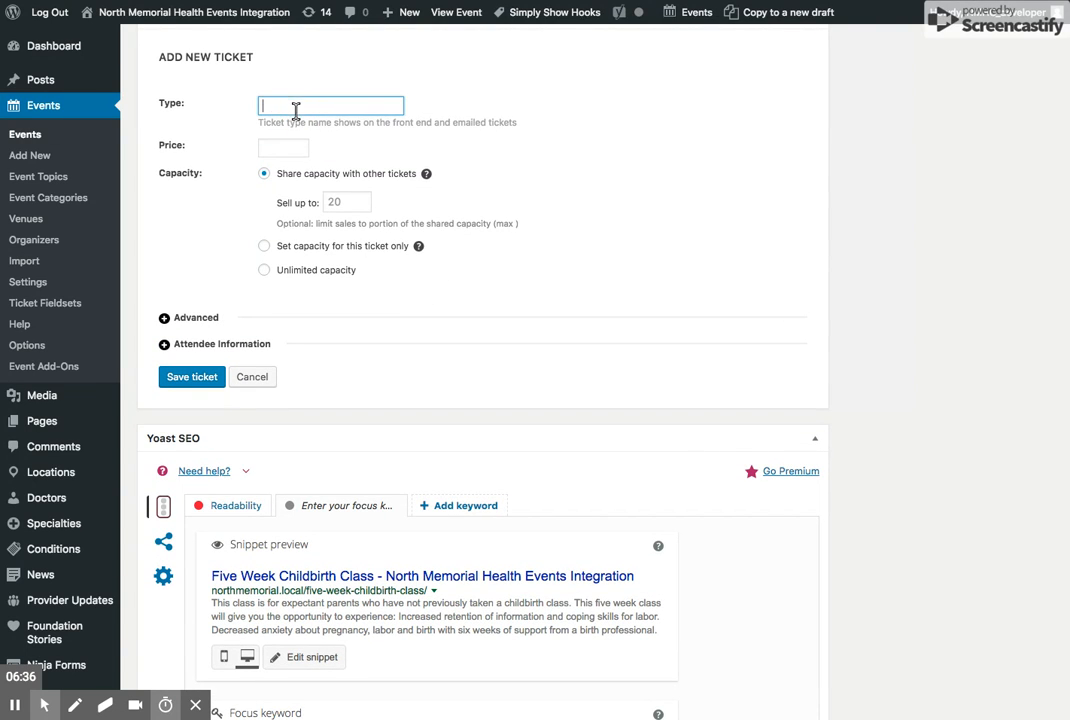
scroll(591, 287, "up", 1)
type("C")
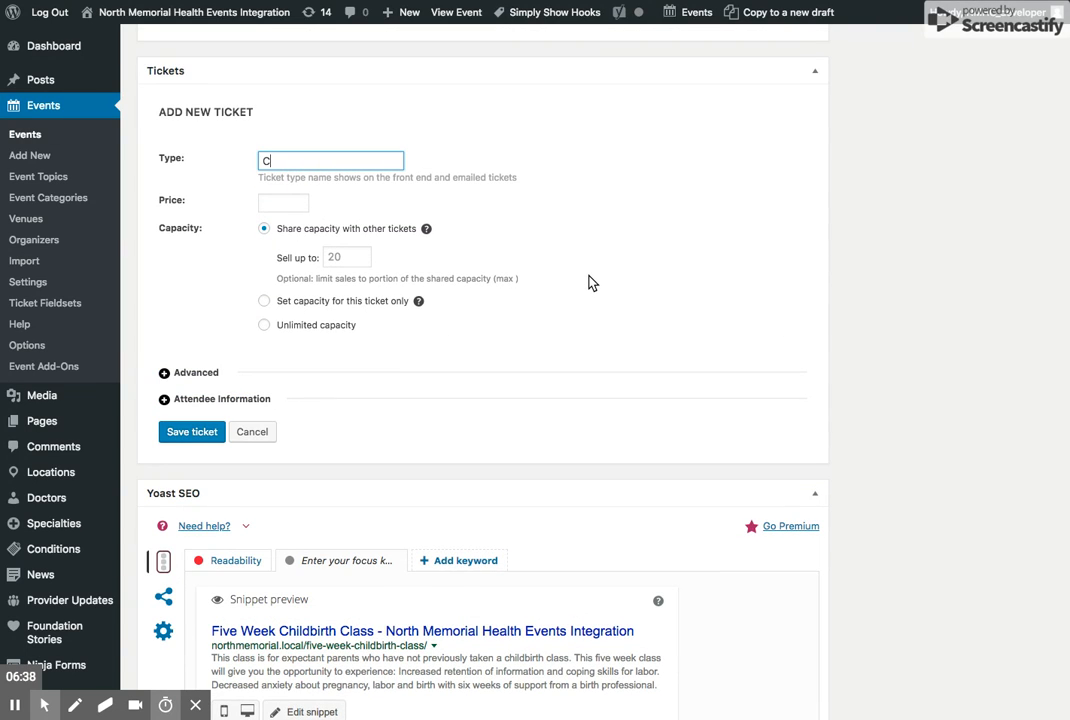
type("hildbirth Plus One")
left_click(288, 203)
type("0")
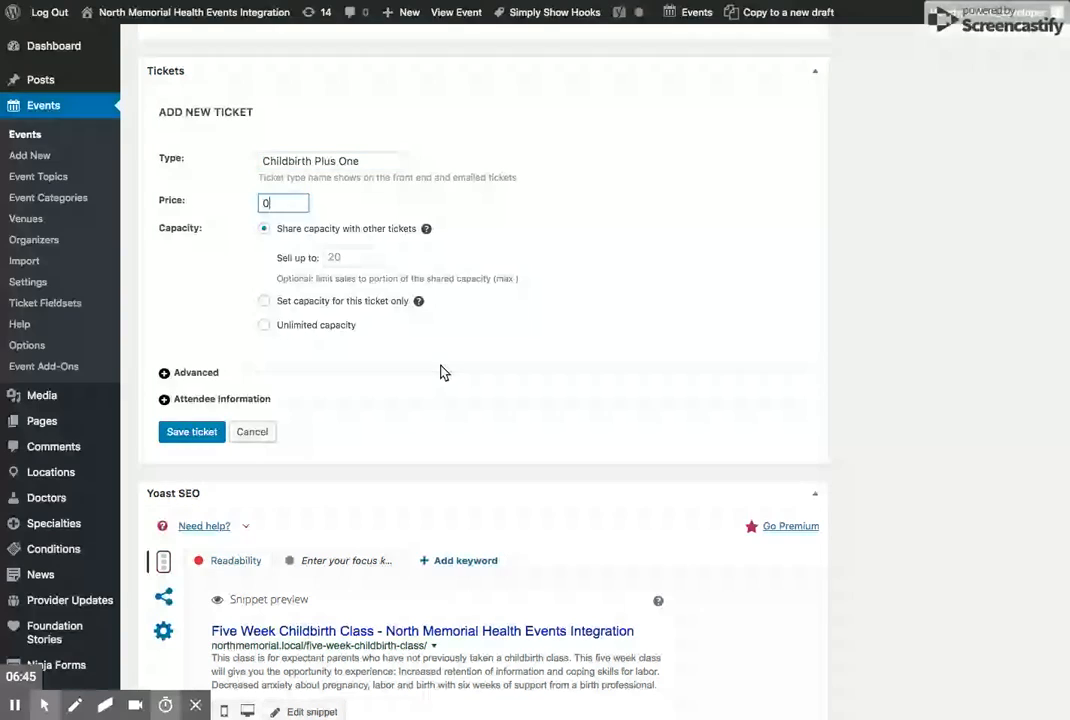
- Give the Childbirth Plus One ticket its own separate capacity of 10
left_click(298, 300)
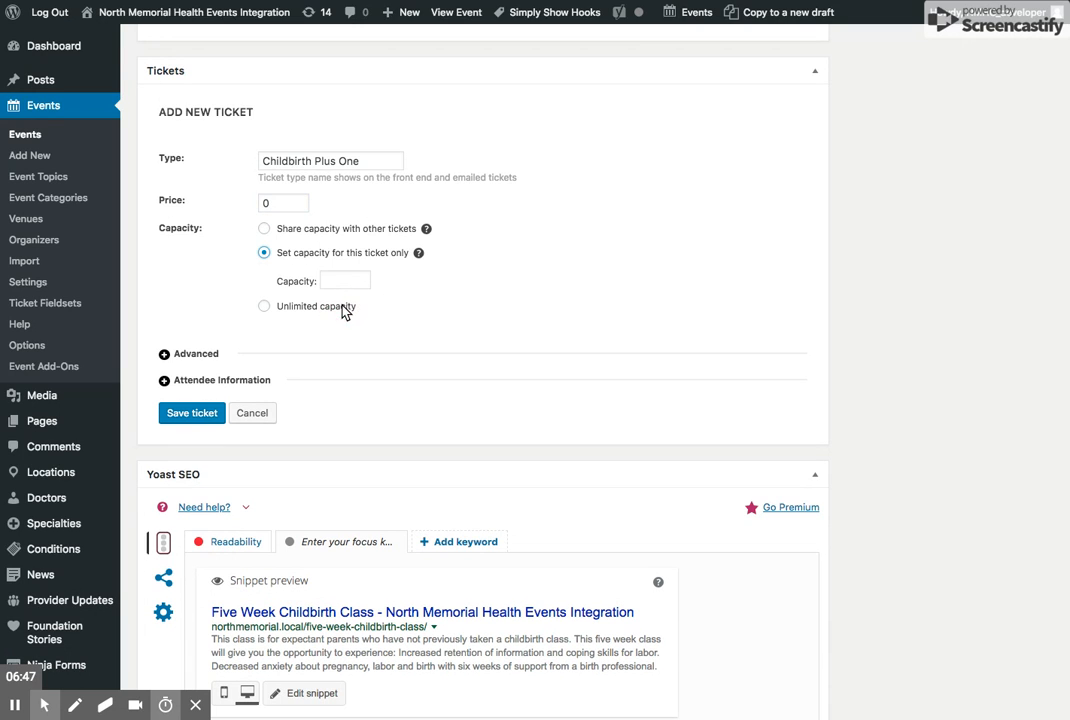
left_click(341, 285)
type("10")
- Load a saved fieldset as the Childbirth Plus One ticket's attendee information and save the ticket
left_click(221, 379)
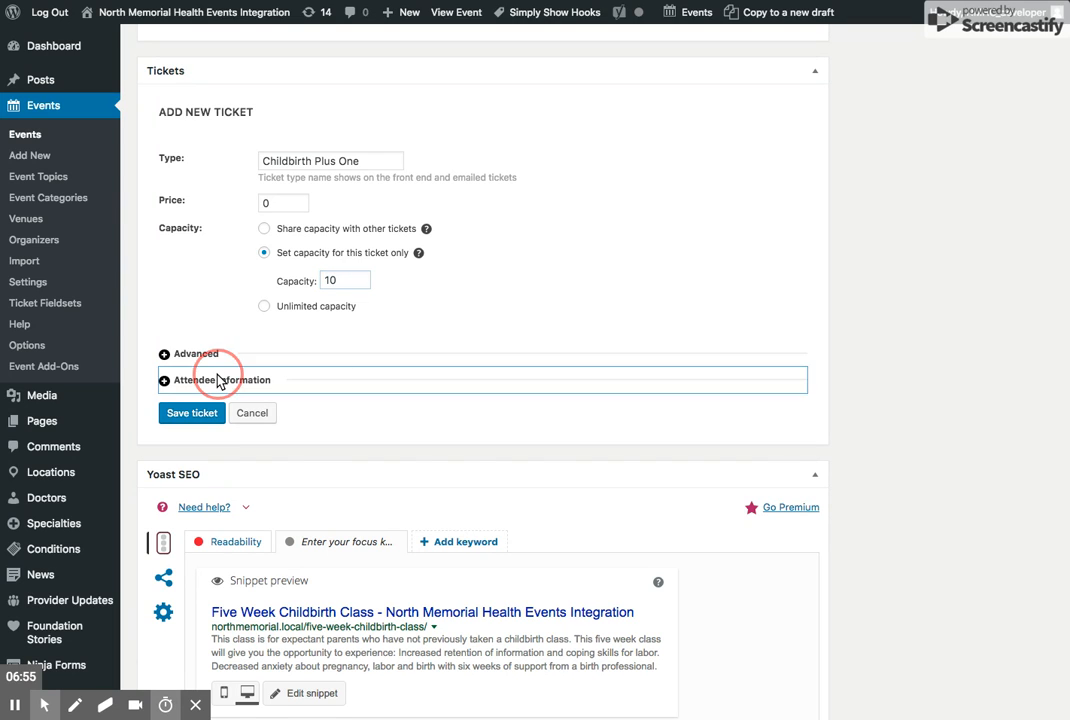
left_click(502, 558)
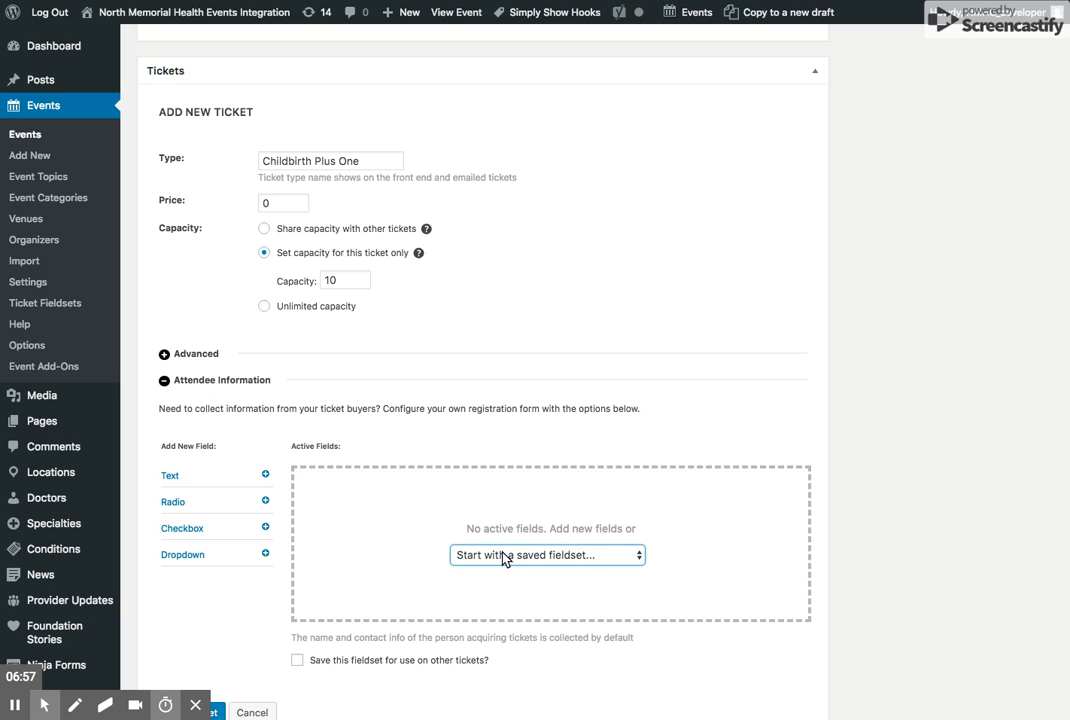
left_click(523, 605)
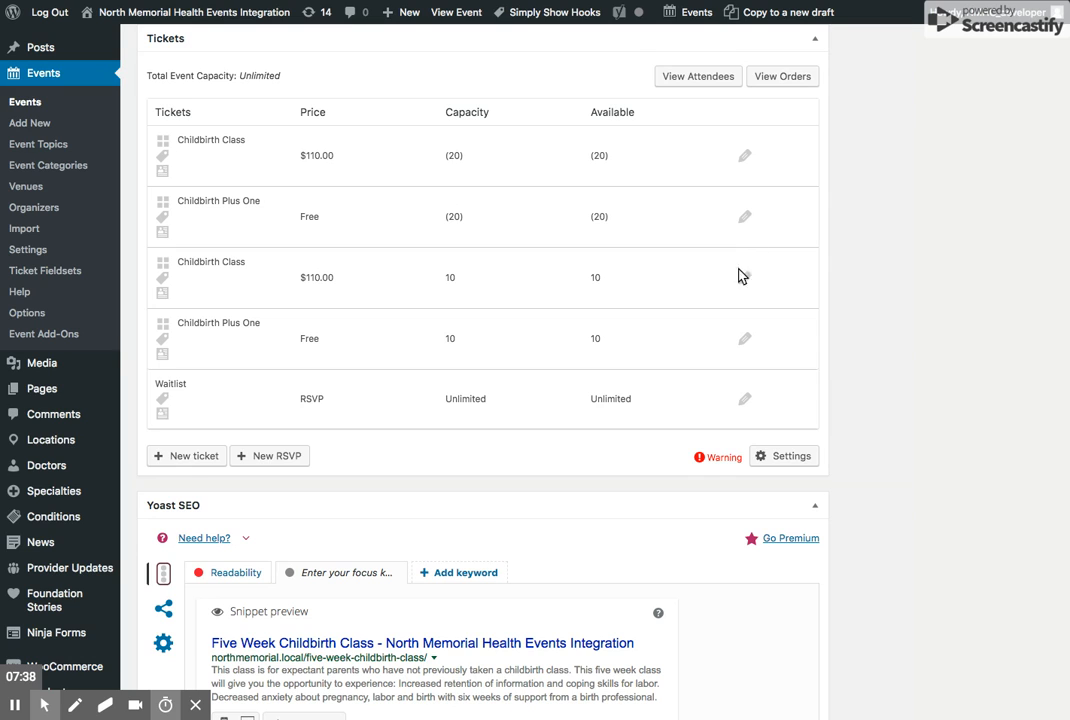
- Edit the first Childbirth Class ticket, the one with shared capacity, and open it in WooCommerce from its advanced settings
left_click(744, 157)
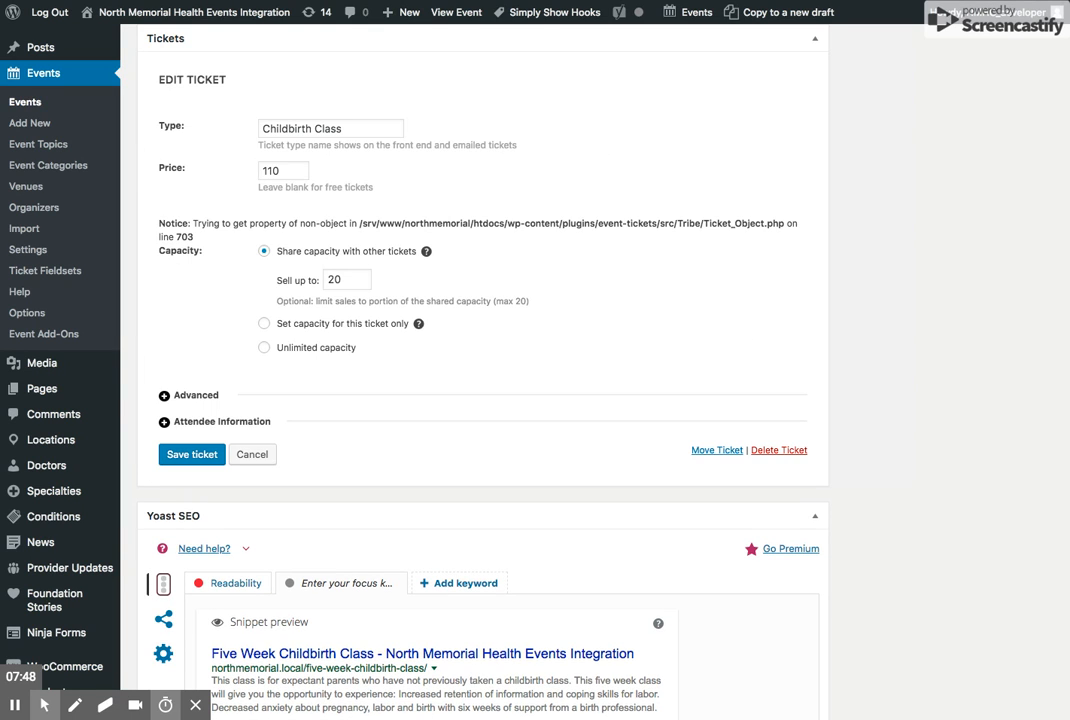
left_click(205, 398)
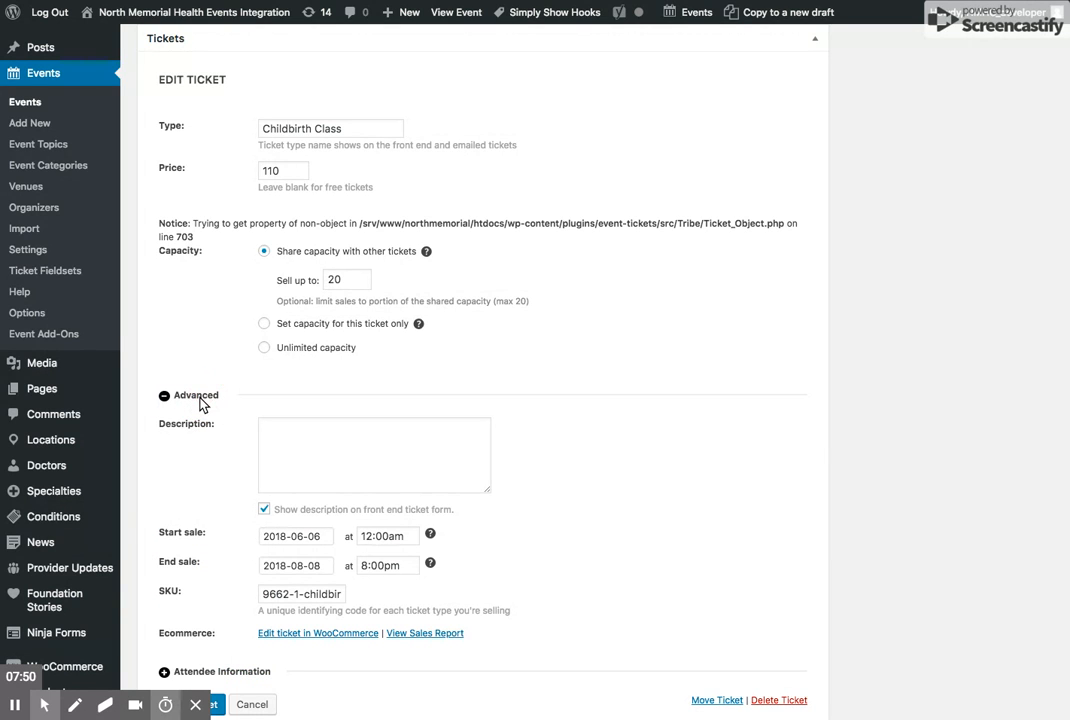
scroll(394, 449, "down", 1)
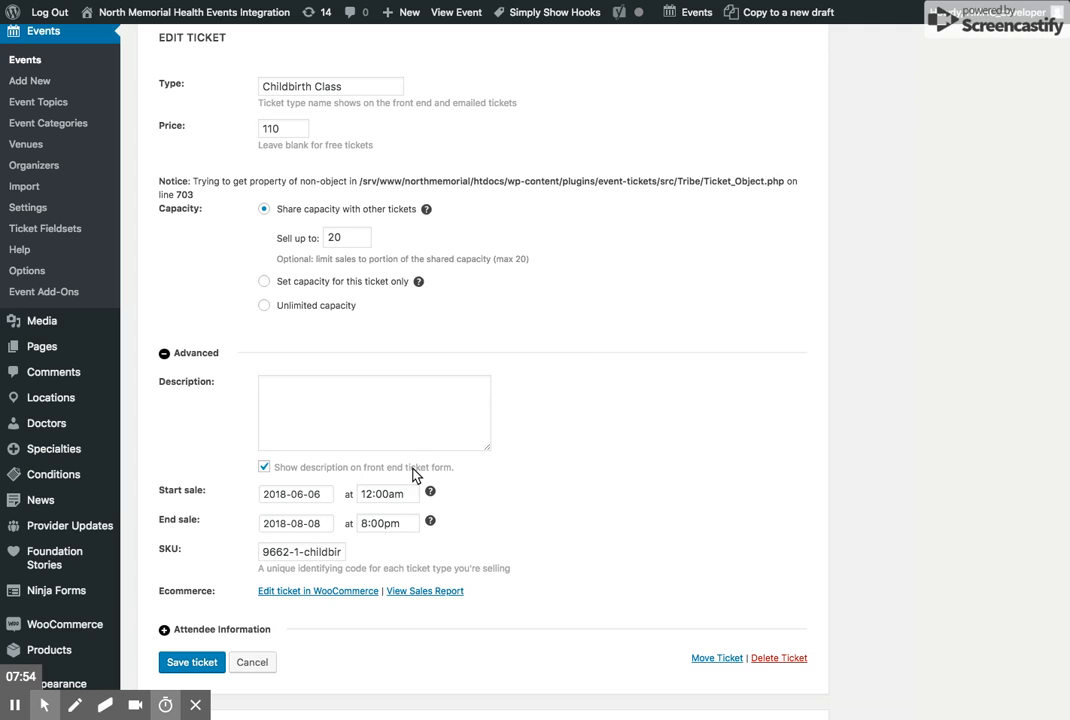
left_click(189, 356)
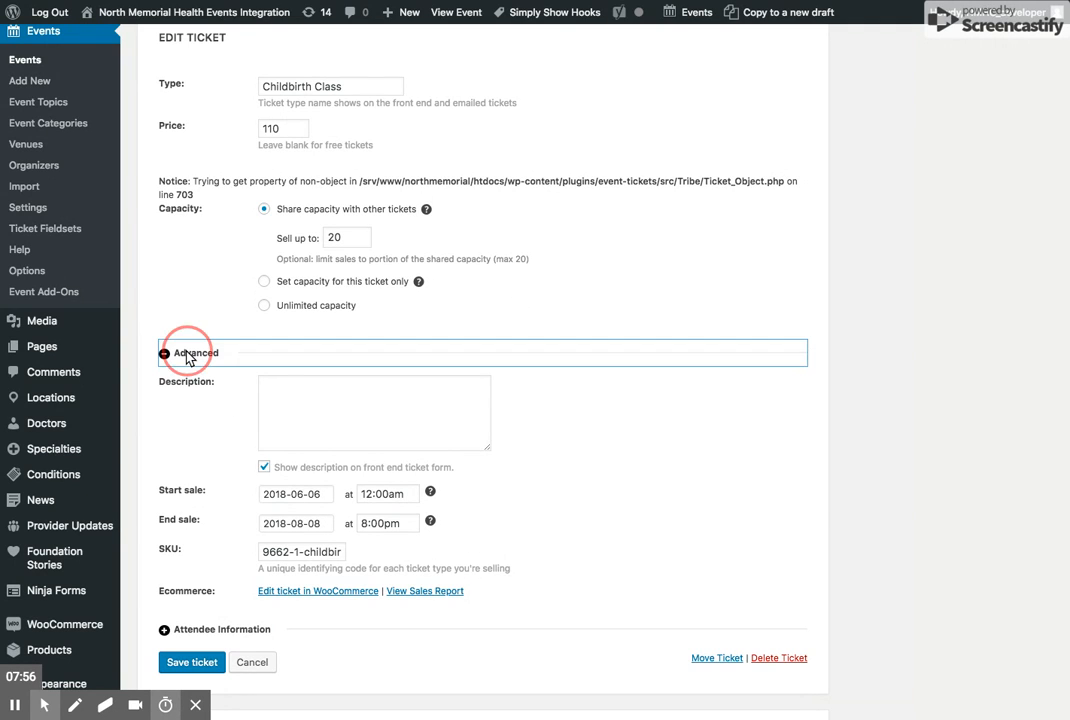
left_click(183, 356)
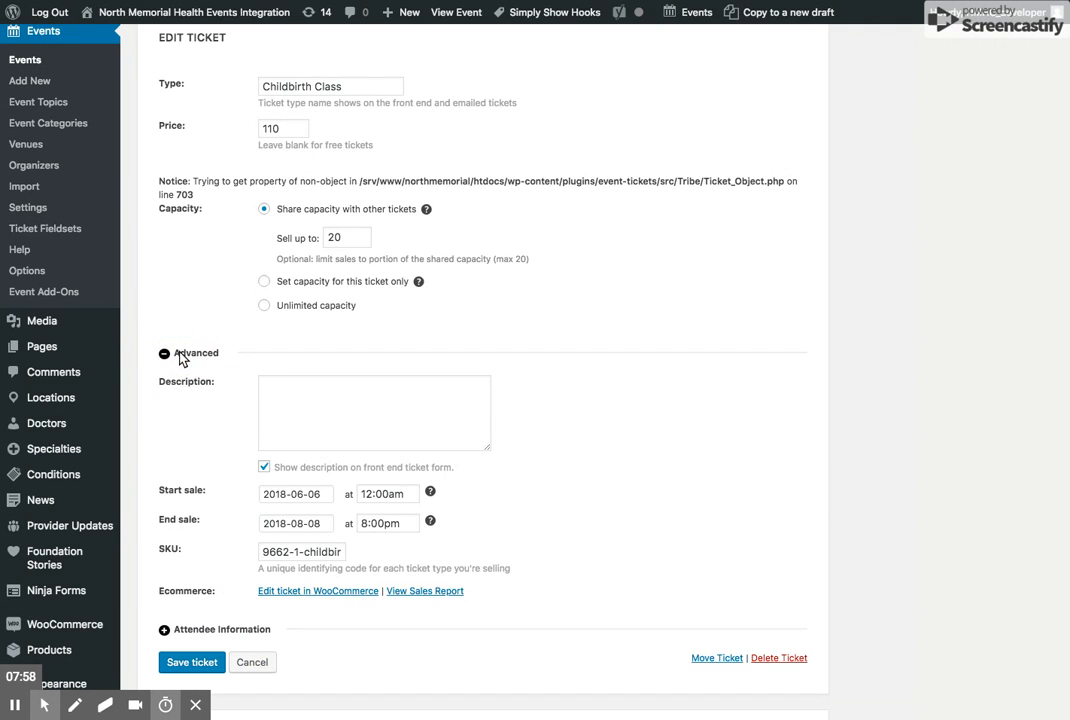
scroll(290, 450, "down", 1)
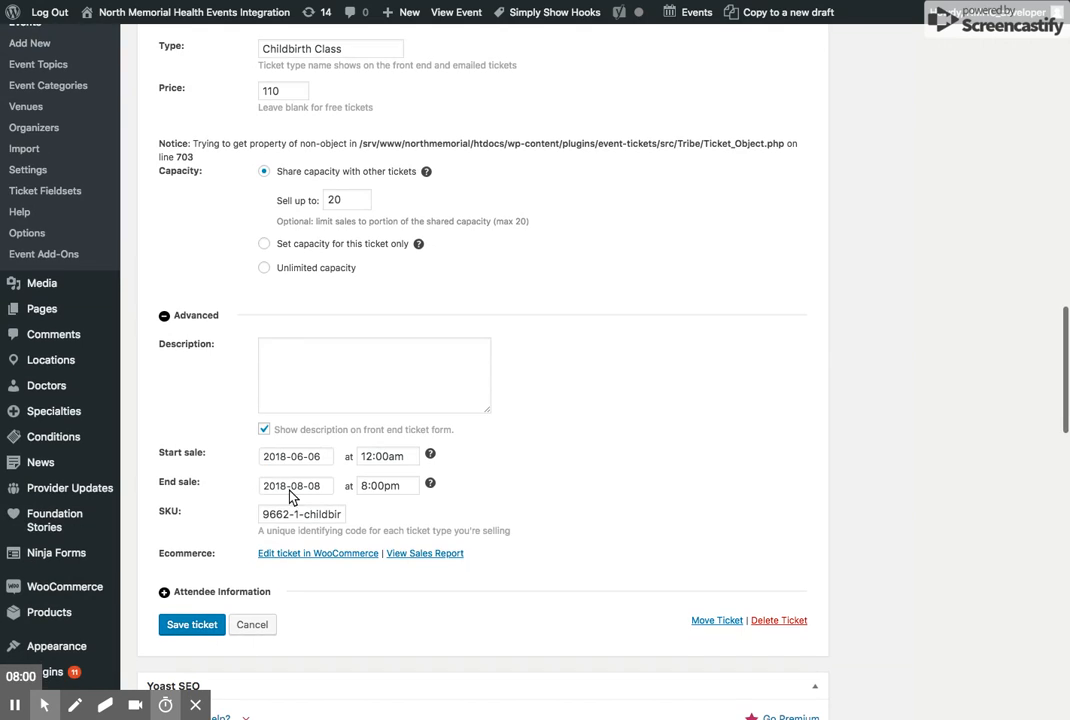
left_click(292, 561)
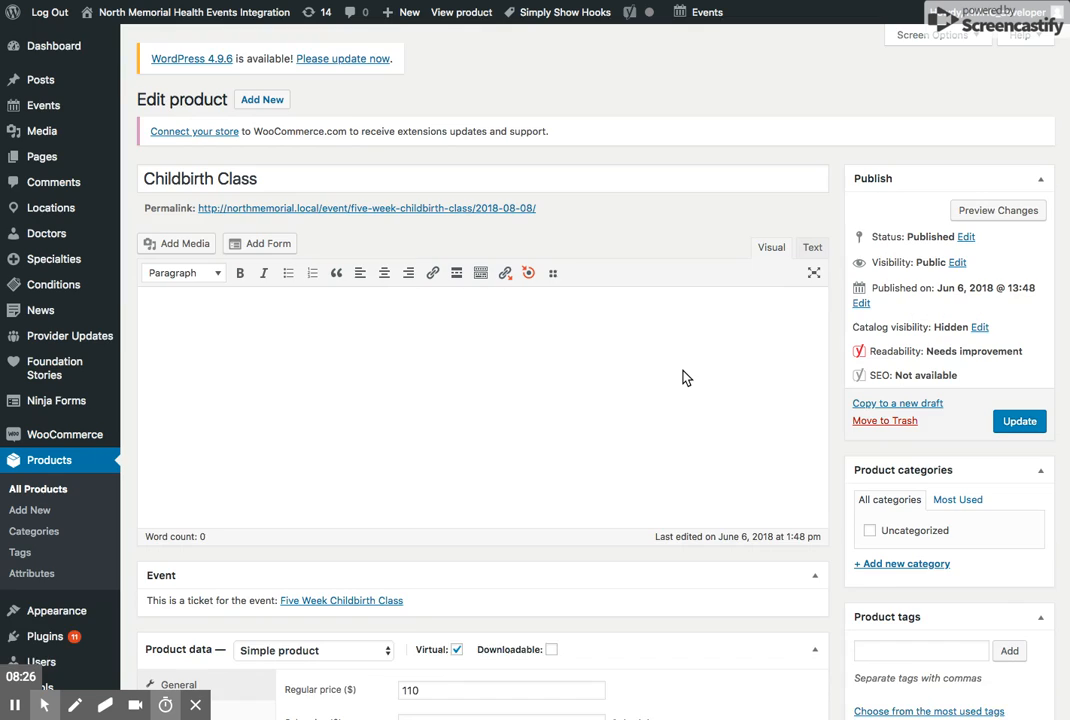
- Set the Childbirth Class product's ticket type to Plus One and update the product
scroll(660, 390, "down", 3)
scroll(510, 340, "up", 3)
scroll(262, 178, "down", 1)
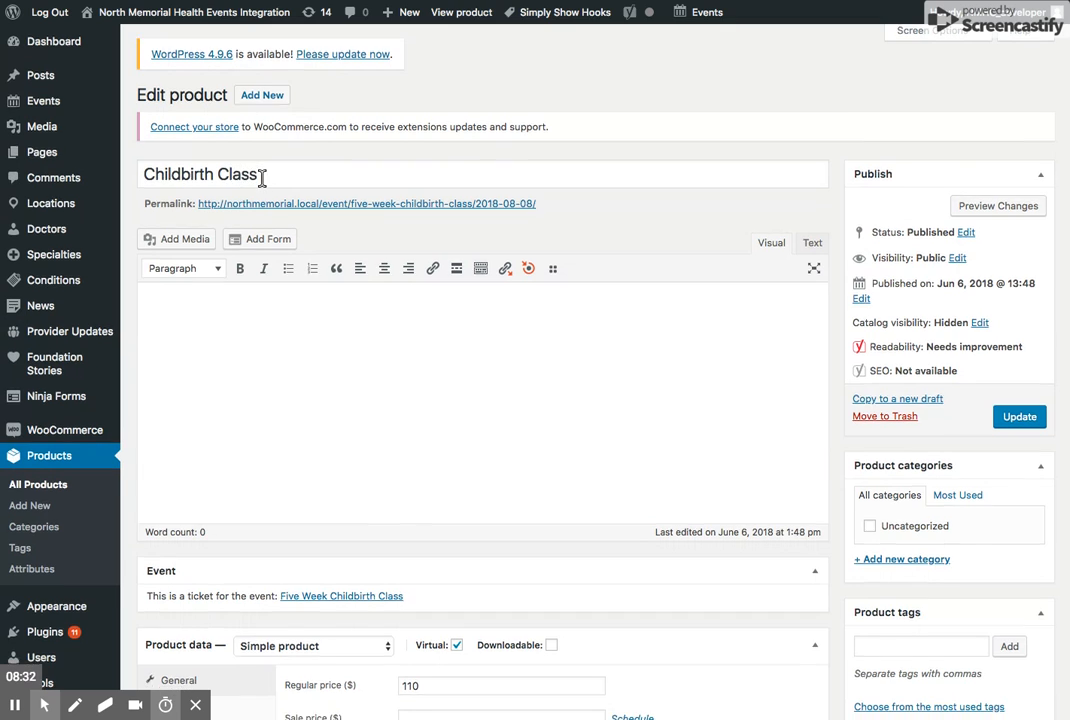
scroll(262, 178, "down", 3)
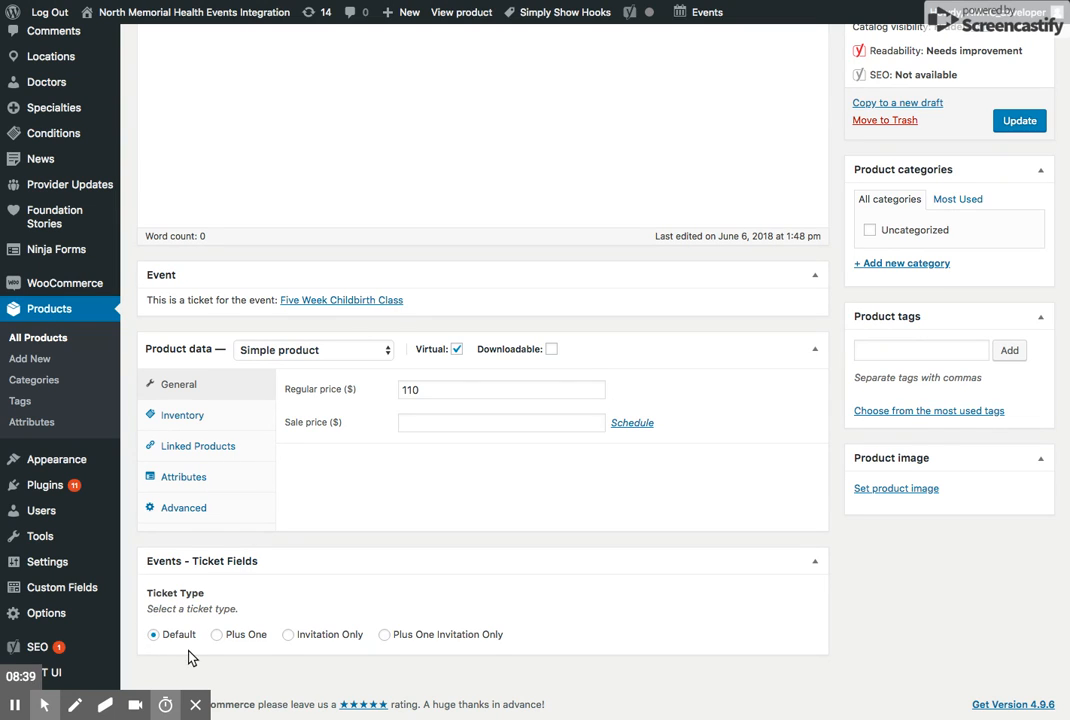
left_click(217, 635)
left_click(1019, 125)
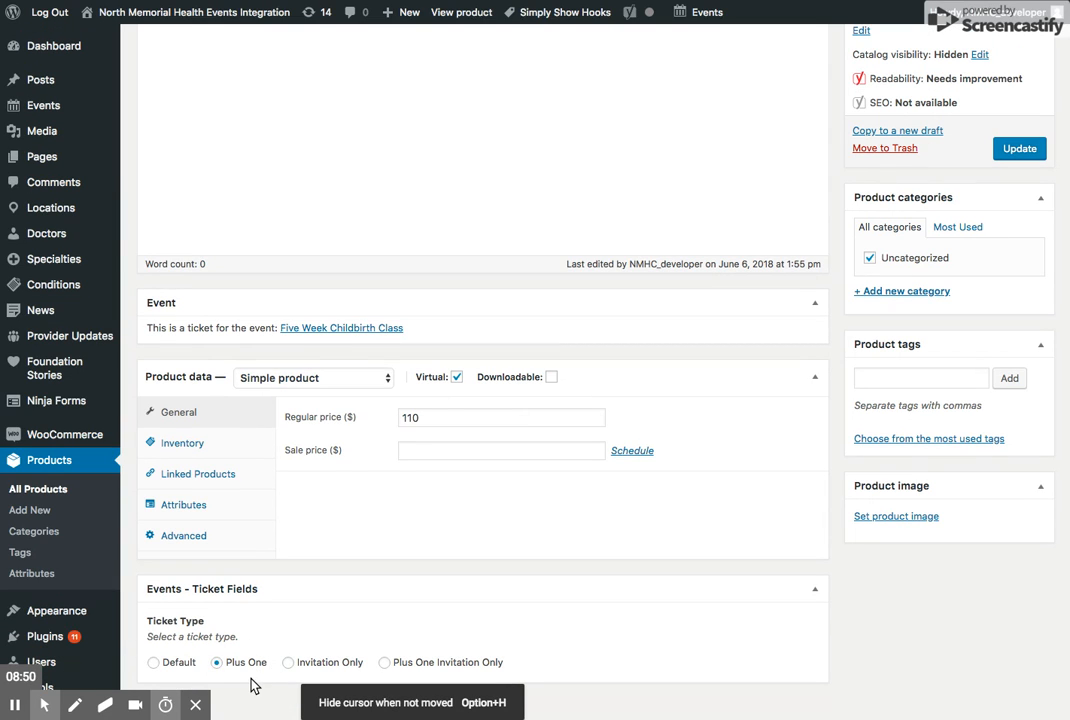
- Return to the Five Week Childbirth Class event and check the Childbirth Class ticket's type in its ticket list
left_click(296, 330)
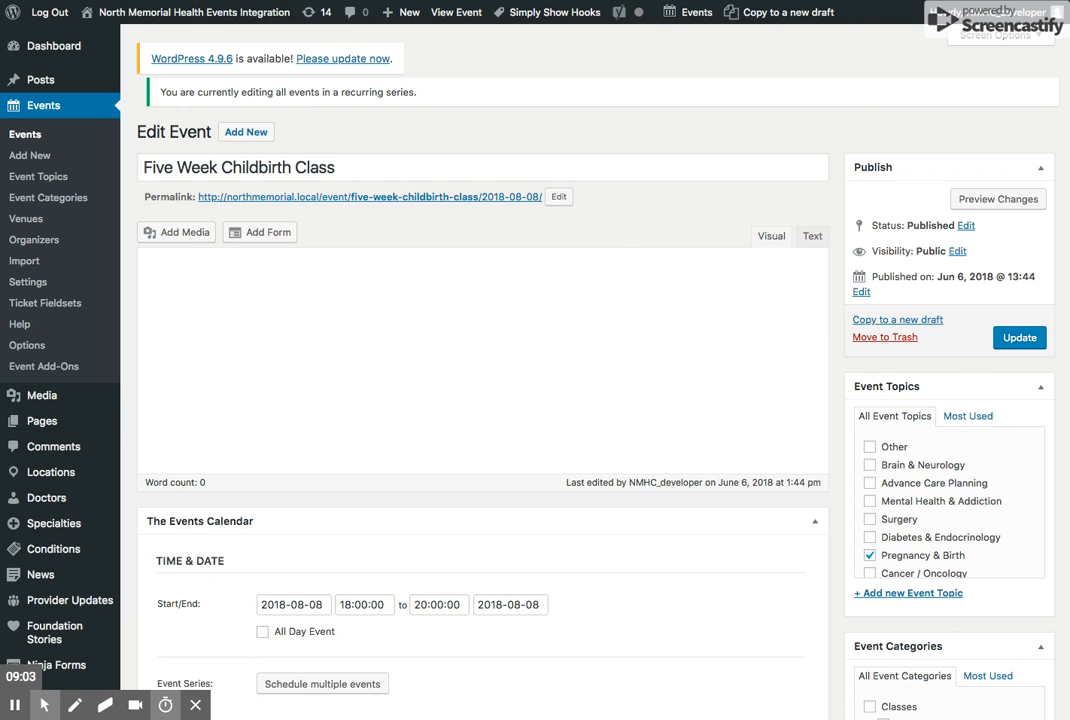
scroll(483, 400, "down", 3)
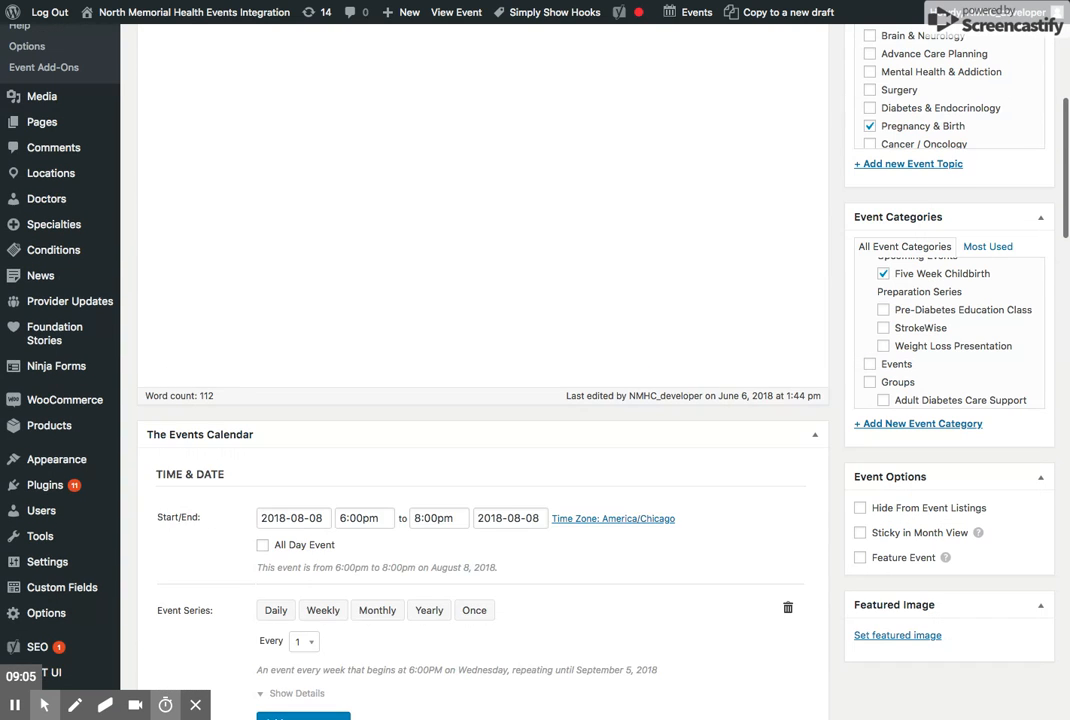
scroll(340, 380, "down", 10)
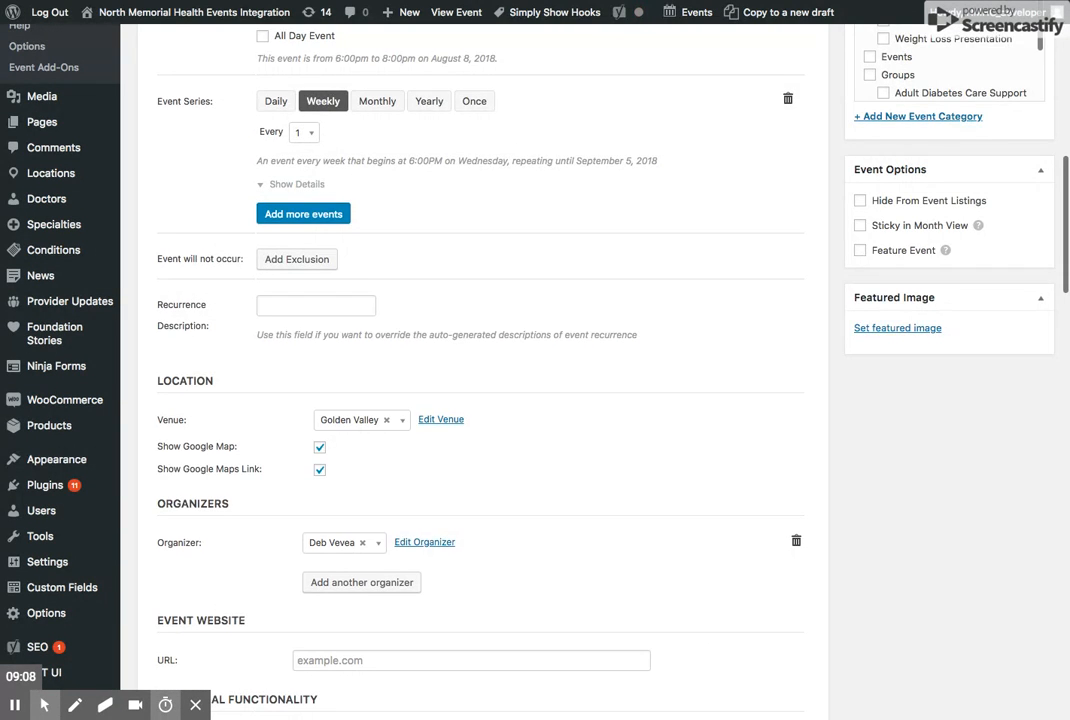
scroll(340, 380, "down", 6)
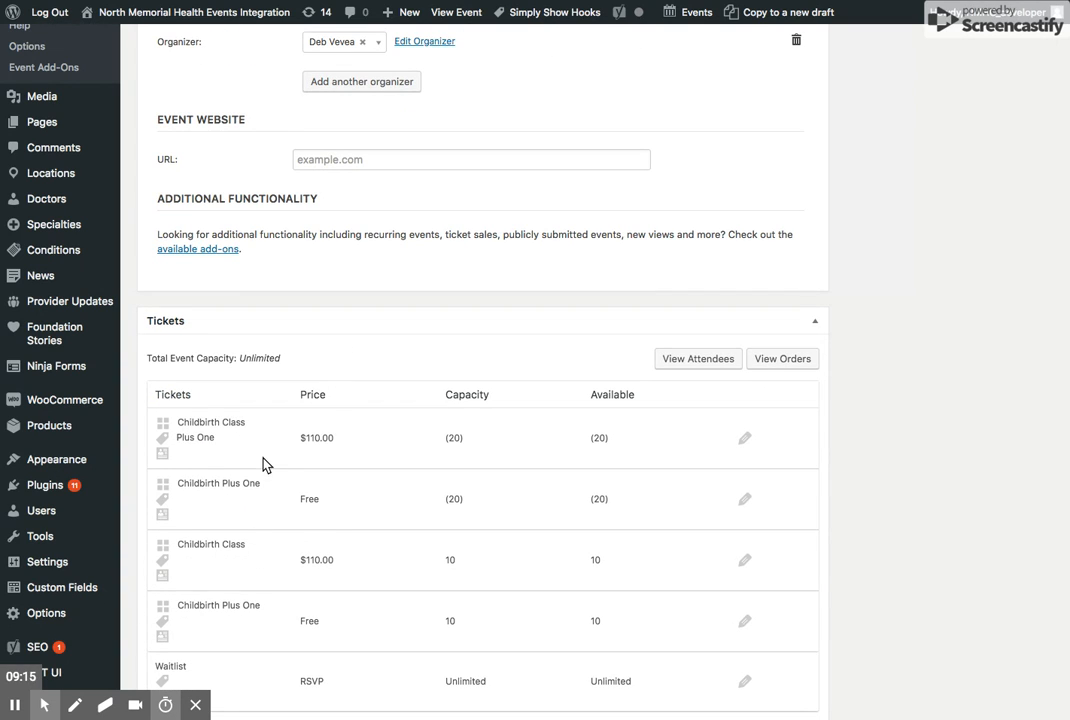
scroll(282, 578, "down", 1)
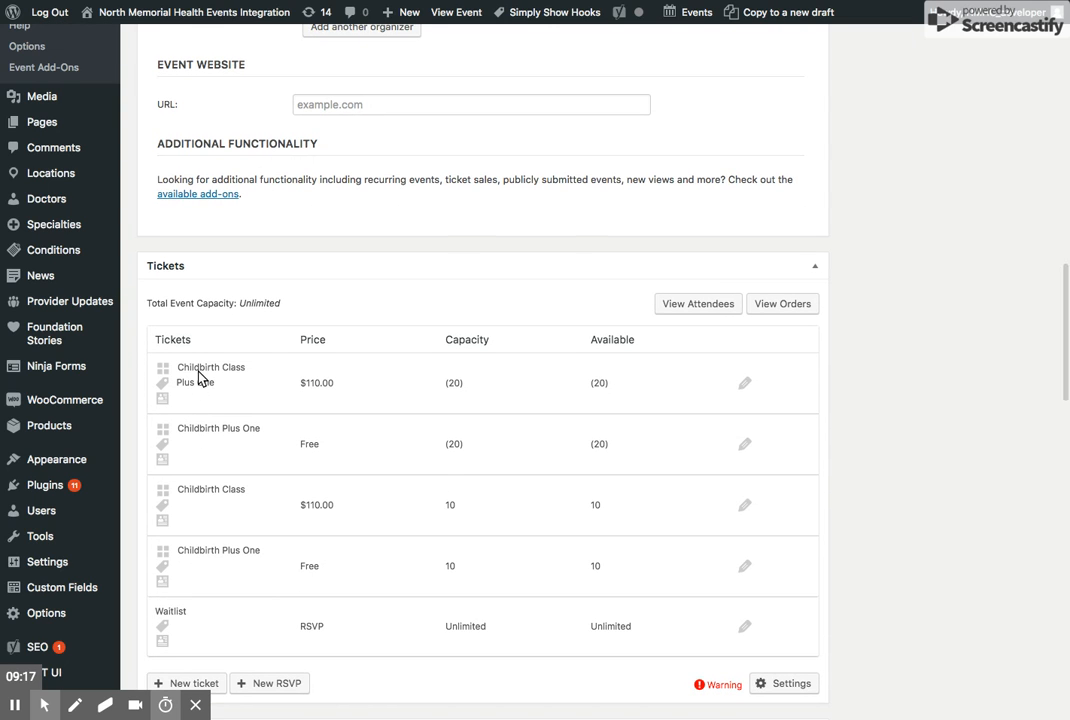